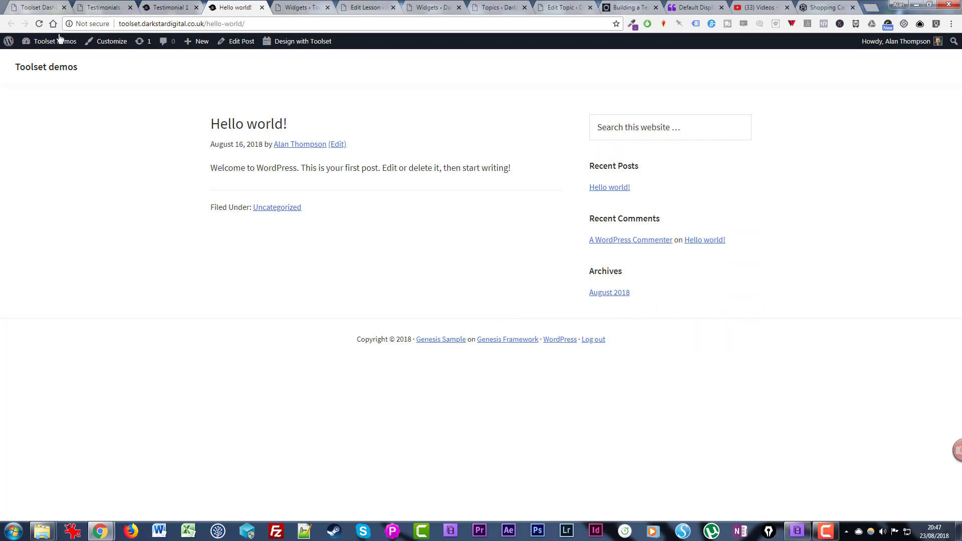
Create a new View for the Testimonials post type that displays the results as a slider, named "Testimonials View".
click(99, 10)
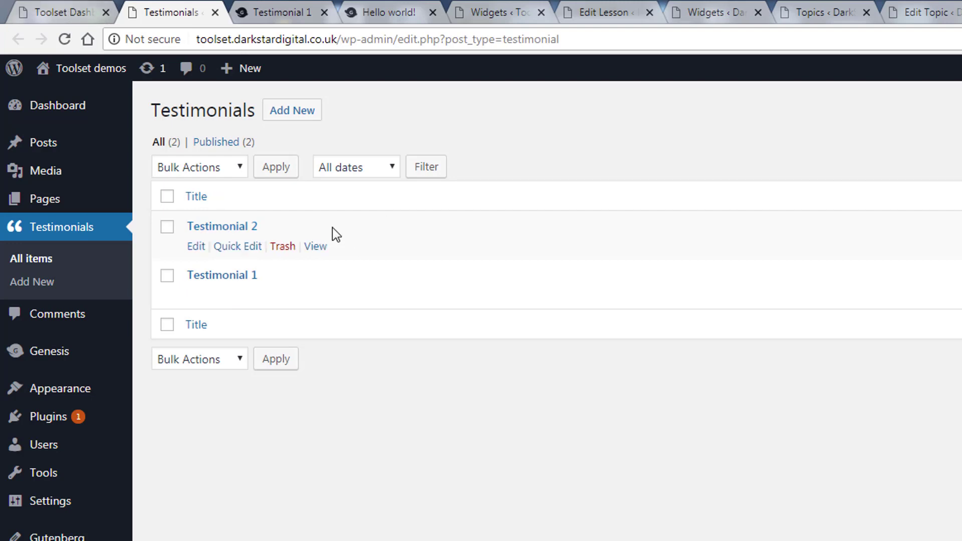
click(57, 15)
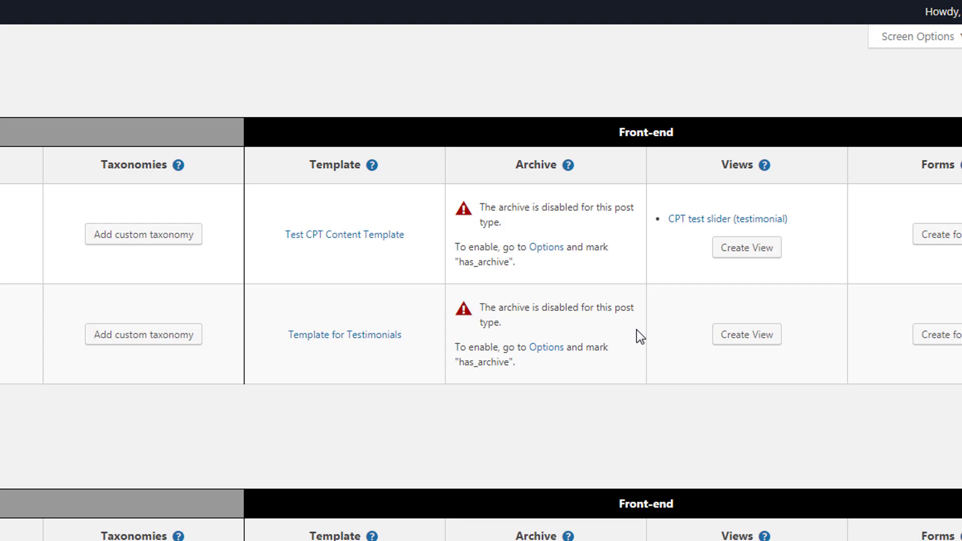
click(764, 343)
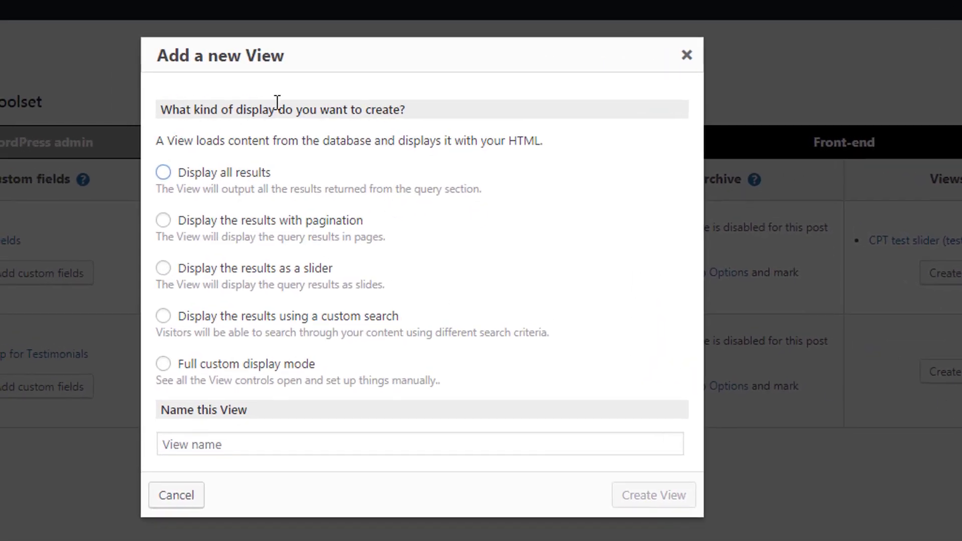
click(163, 269)
click(249, 446)
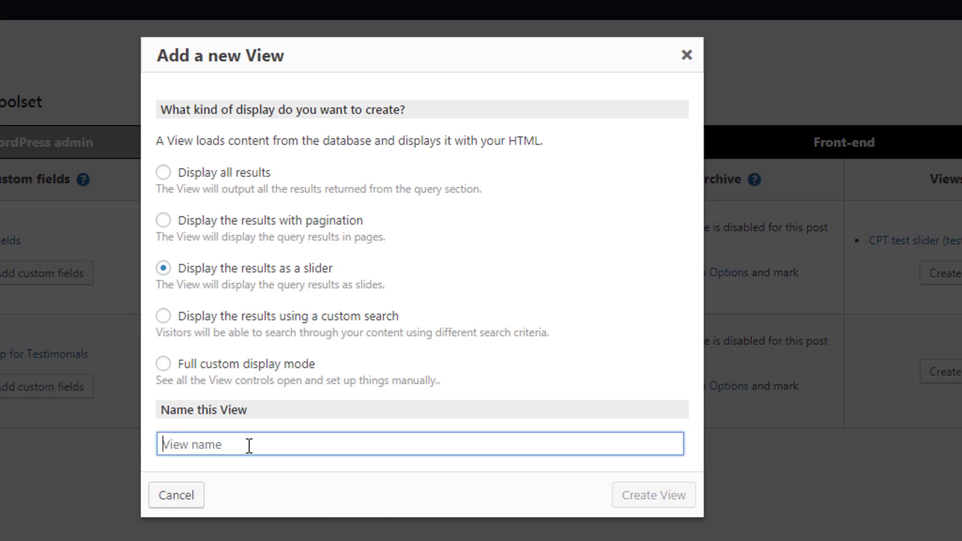
text(Testimonial)
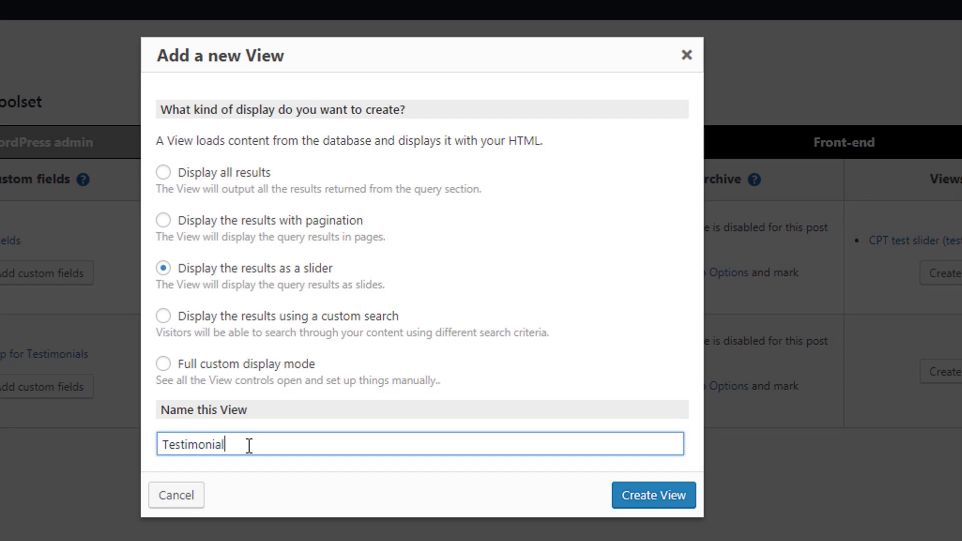
text(s View)
click(637, 506)
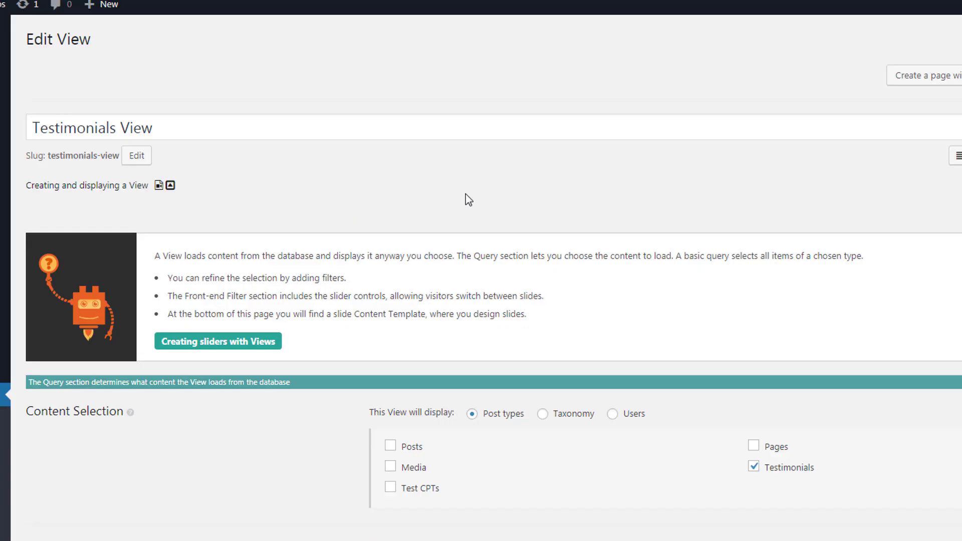
Set the View's ordering to Random order.
scroll(466, 194, down, 5)
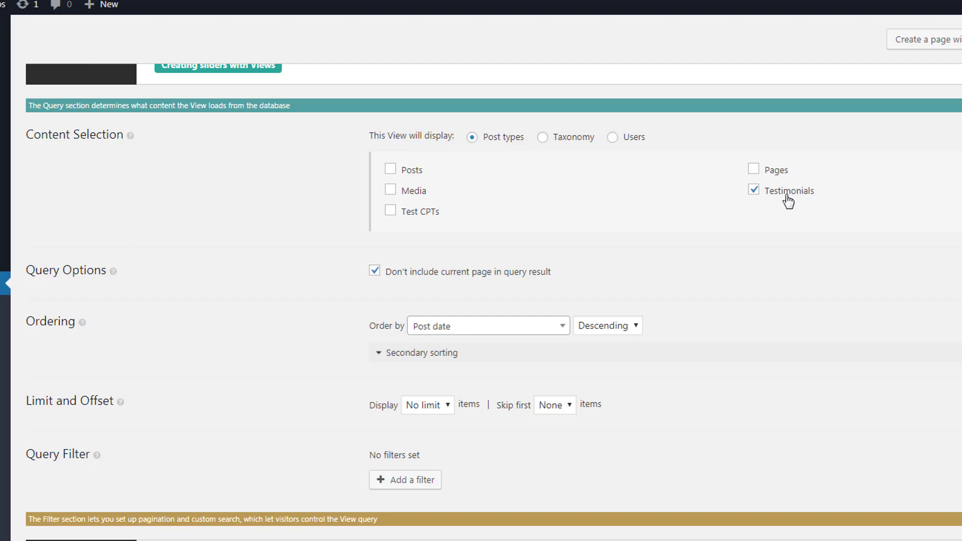
scroll(789, 200, down, 1)
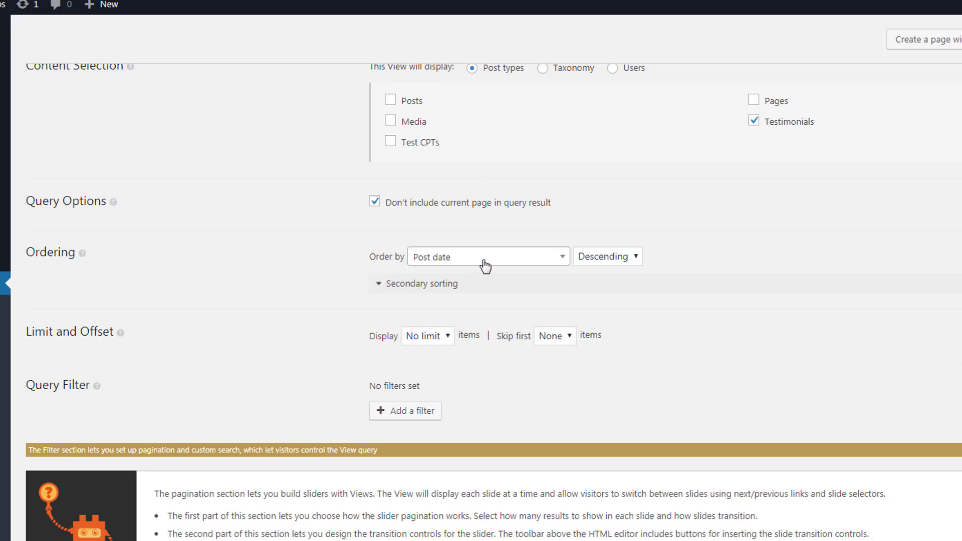
click(536, 259)
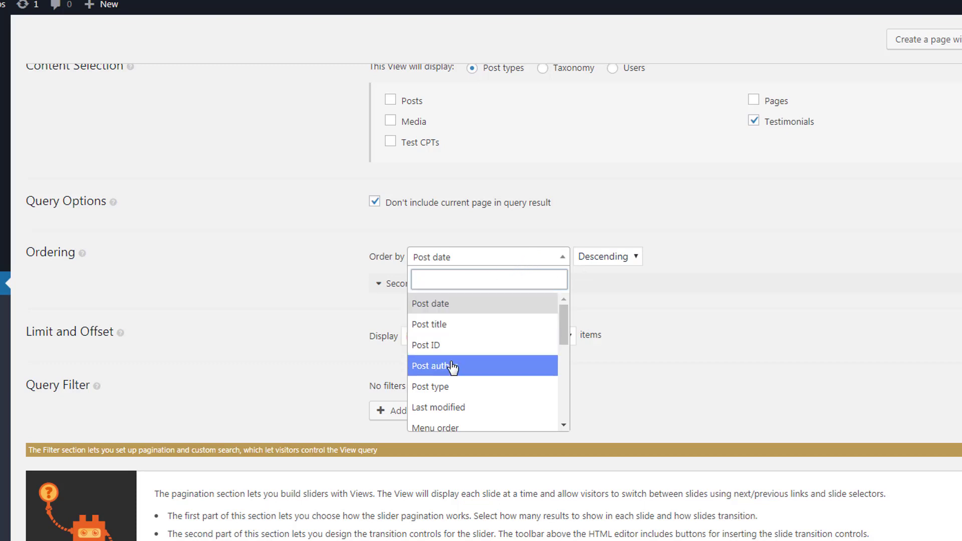
scroll(453, 373, down, 1)
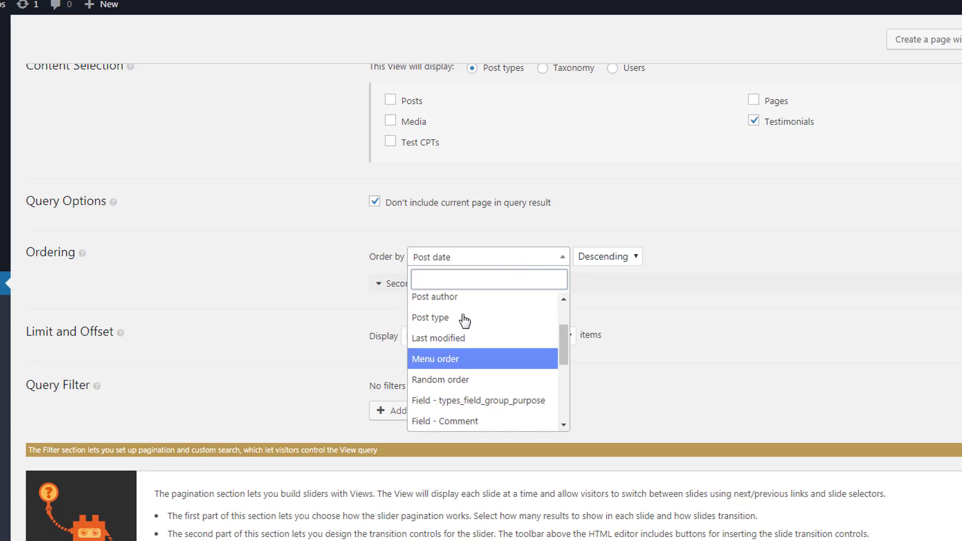
click(483, 385)
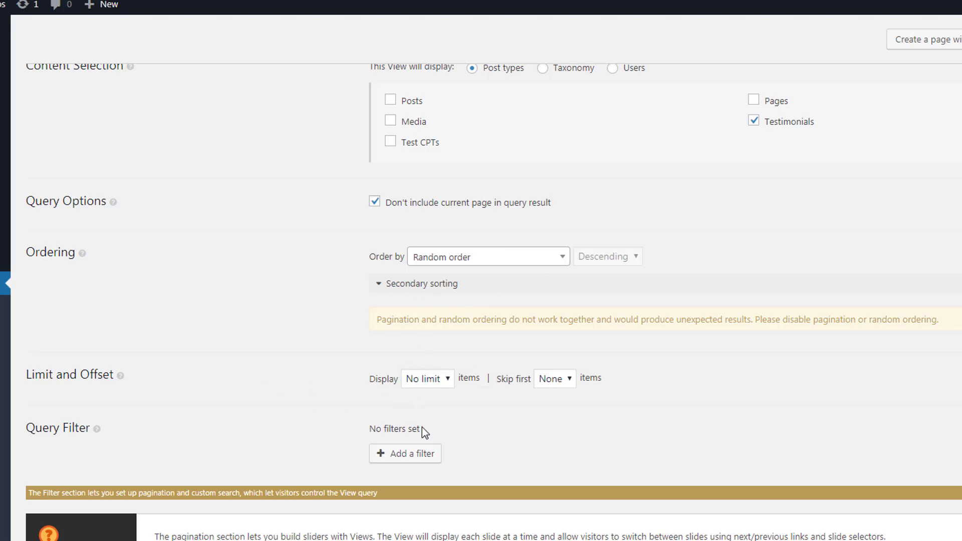
Assign the existing content template "Template for Testimonials" to the View, inserting its shortcode on a new line below the slide template in the Loop Editor.
scroll(422, 427, down, 7)
scroll(322, 378, down, 3)
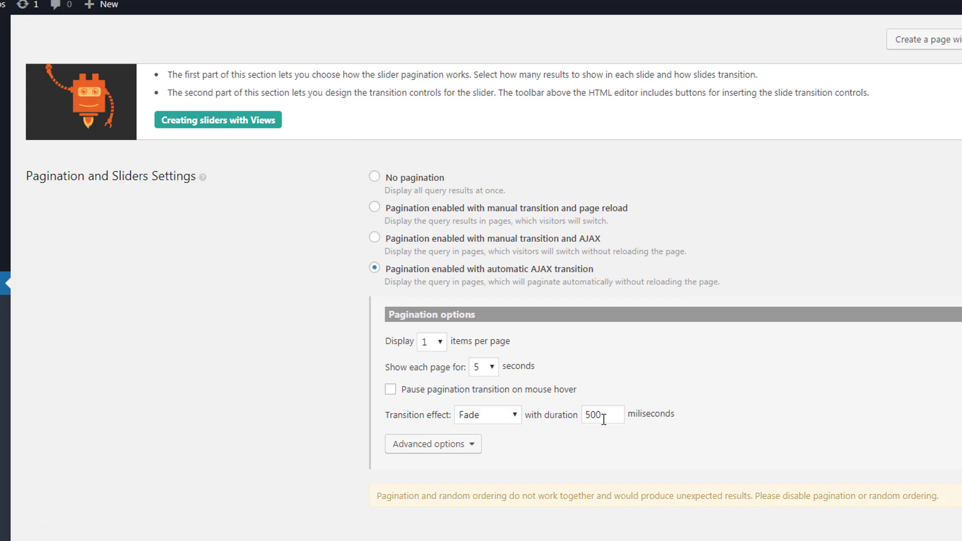
scroll(604, 420, down, 3)
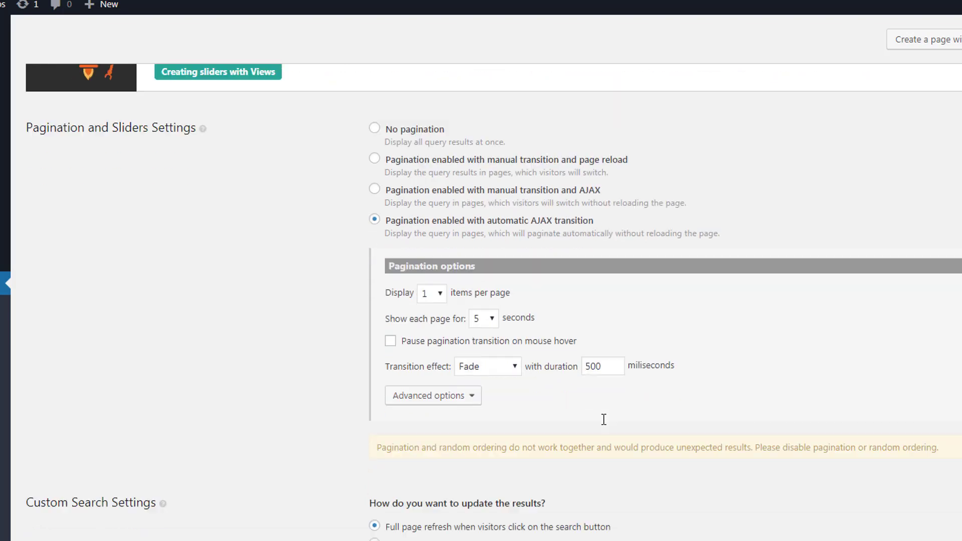
scroll(604, 420, down, 2)
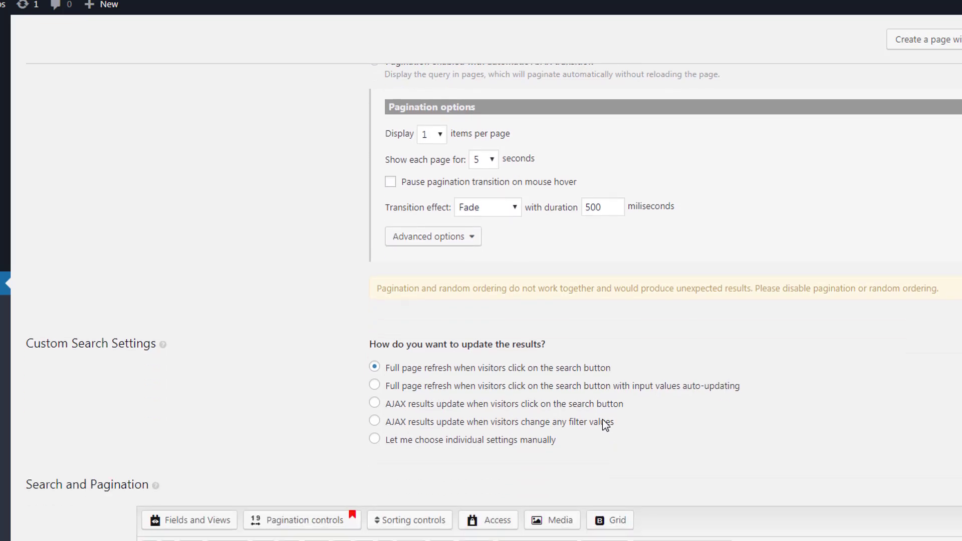
scroll(603, 419, down, 3)
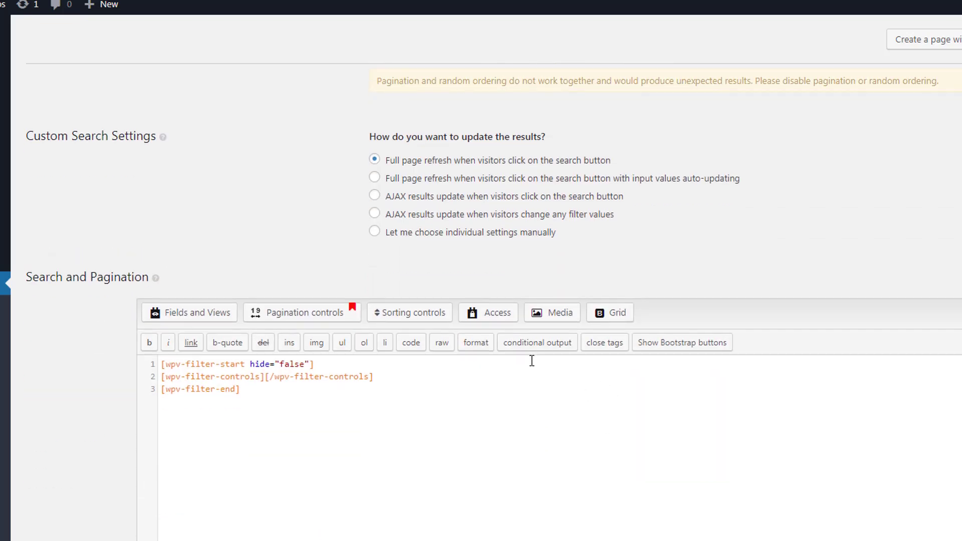
scroll(532, 360, down, 5)
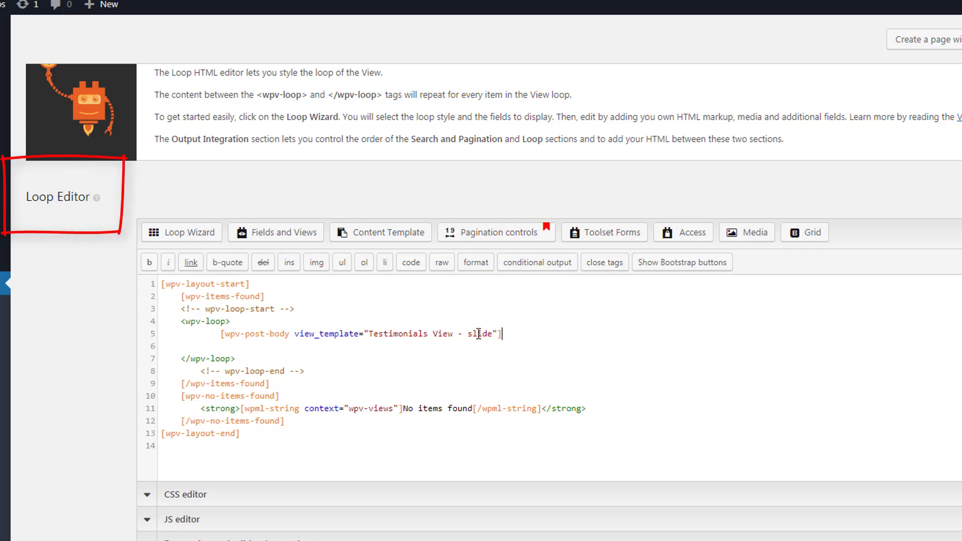
key(Return)
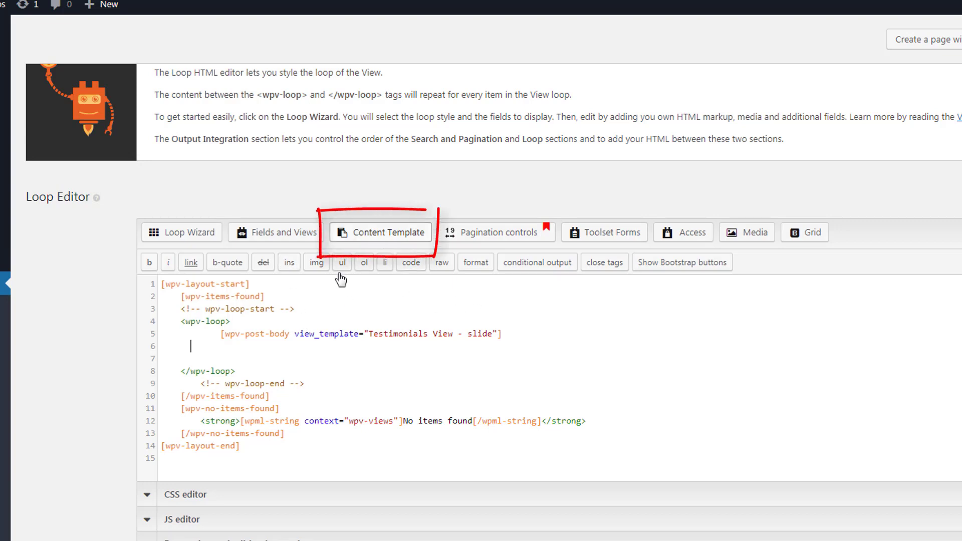
click(364, 231)
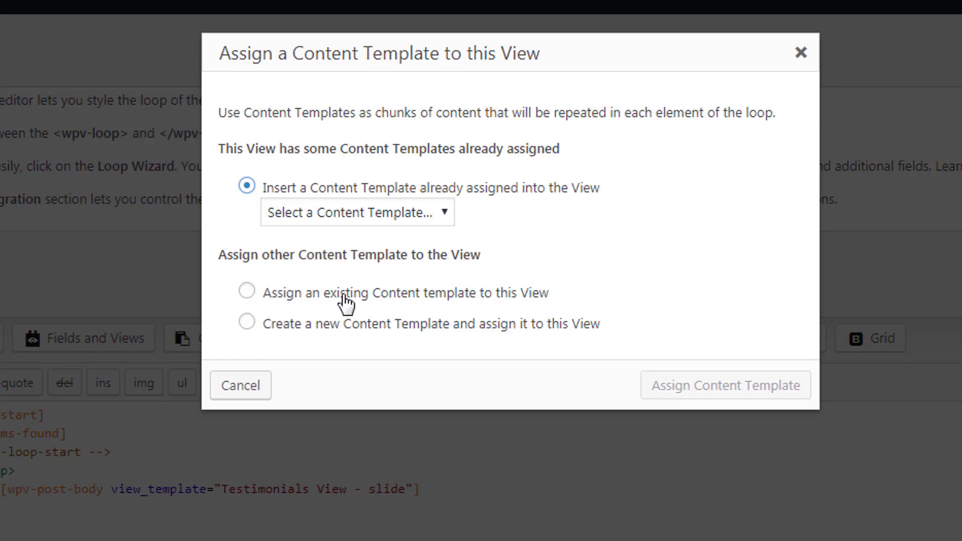
click(247, 292)
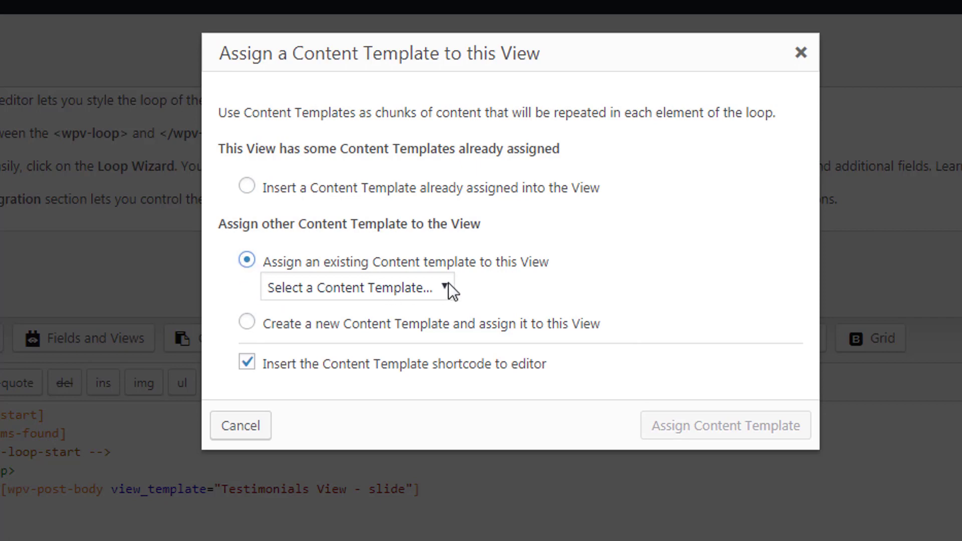
click(398, 288)
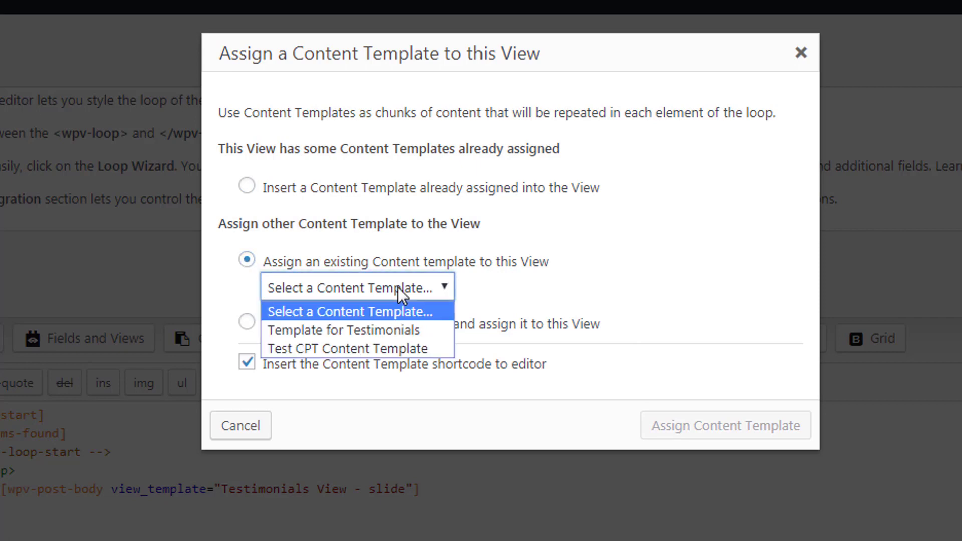
click(429, 329)
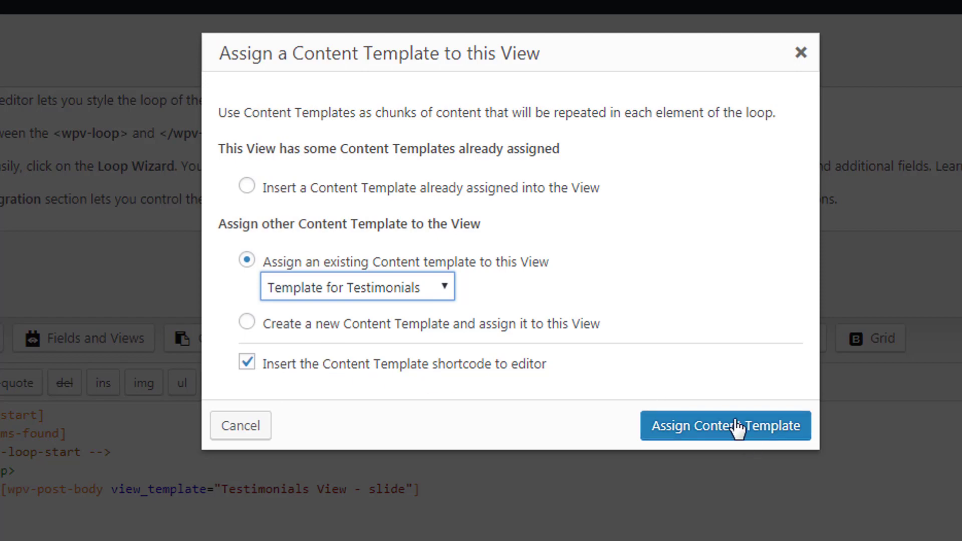
click(748, 437)
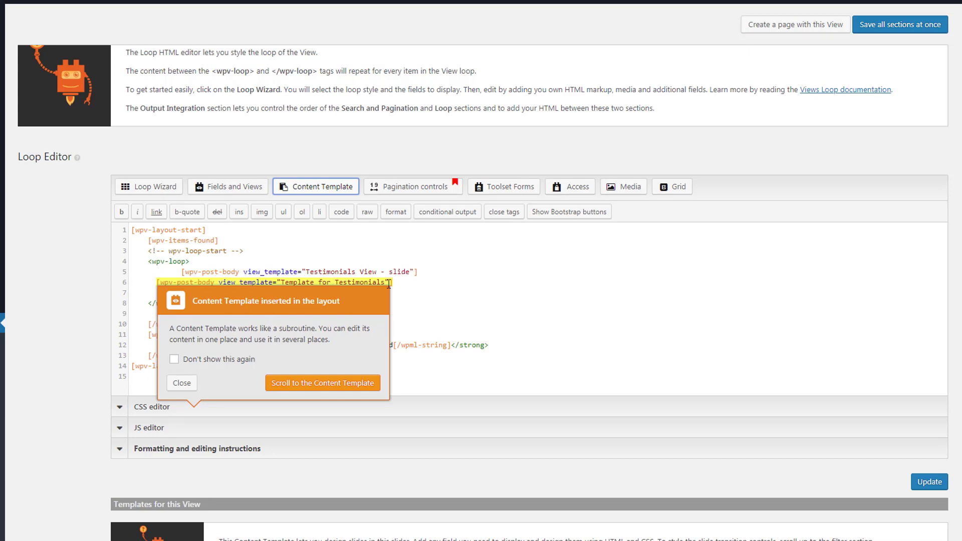
Inspect the Template for Testimonials code with its CSS editor expanded, and dismiss the content template notice in the Loop Editor.
scroll(267, 371, down, 10)
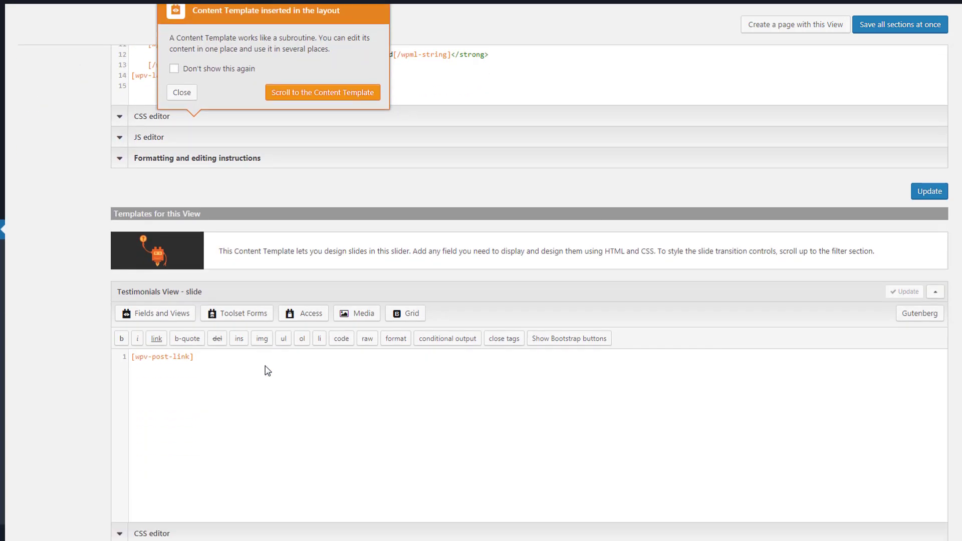
scroll(220, 361, down, 1)
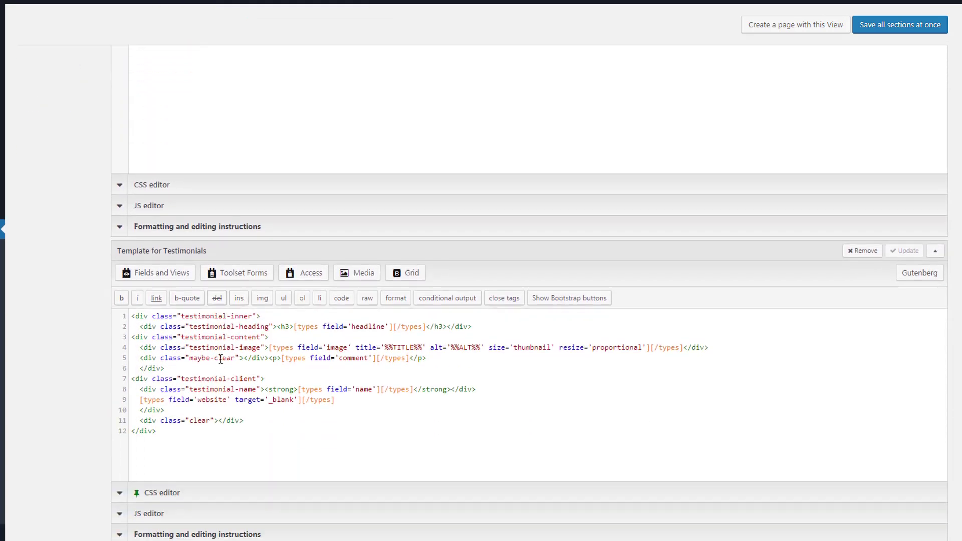
scroll(210, 330, down, 1)
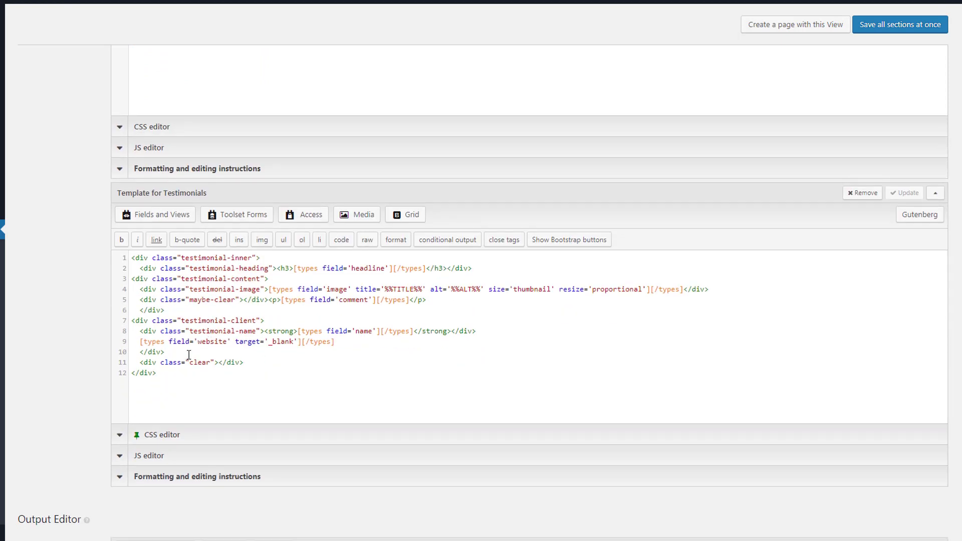
click(119, 435)
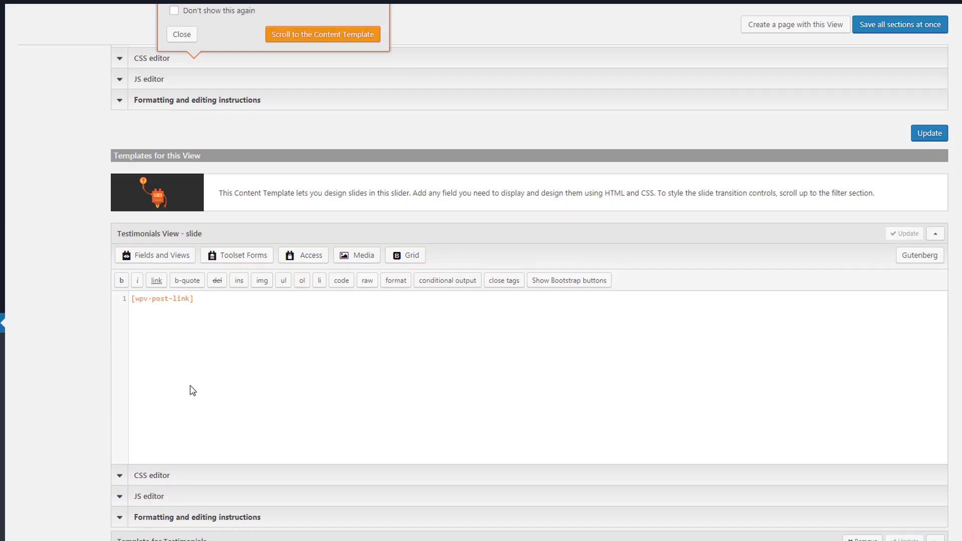
scroll(193, 390, up, 4)
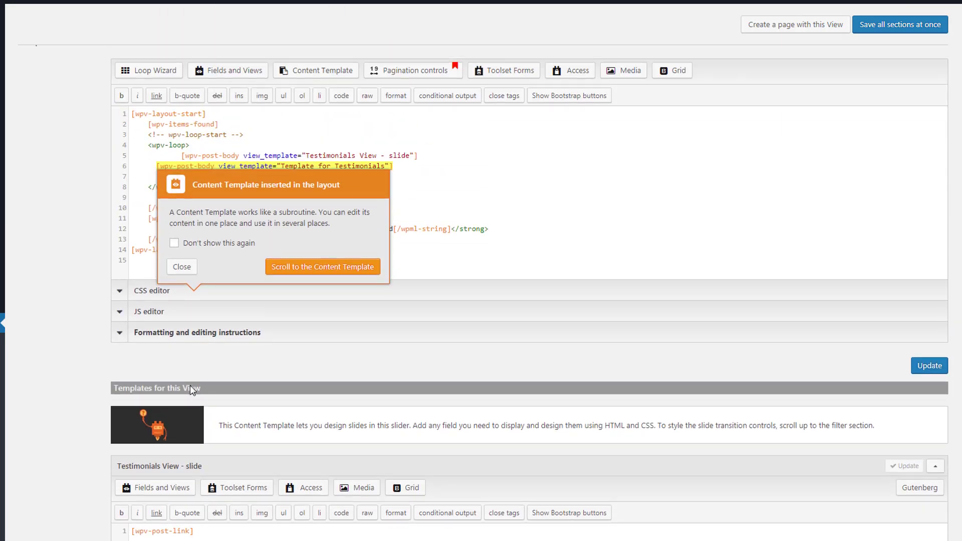
click(181, 267)
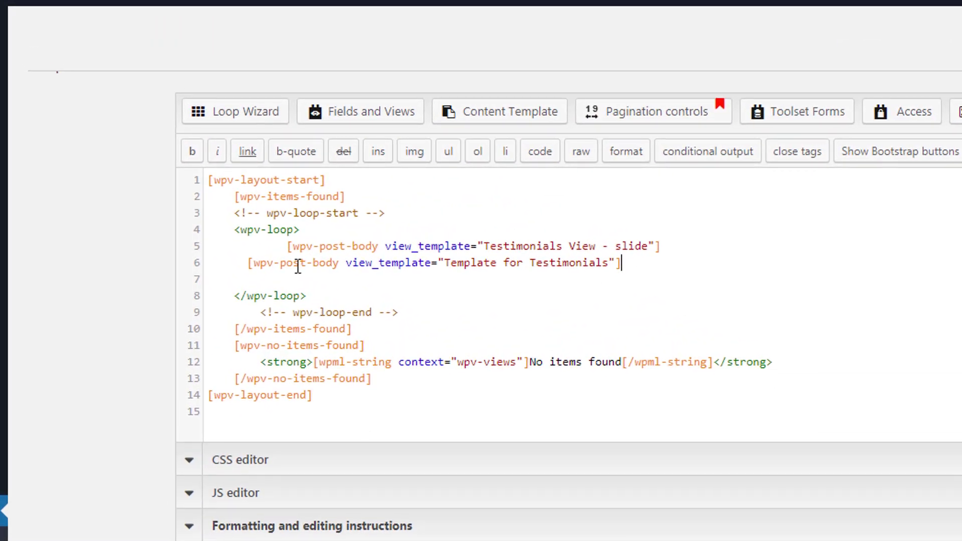
Delete the "Testimonials View - slide" shortcode from the loop and remove the blank lines around the Template for Testimonials shortcode.
drag(285, 247, 680, 244)
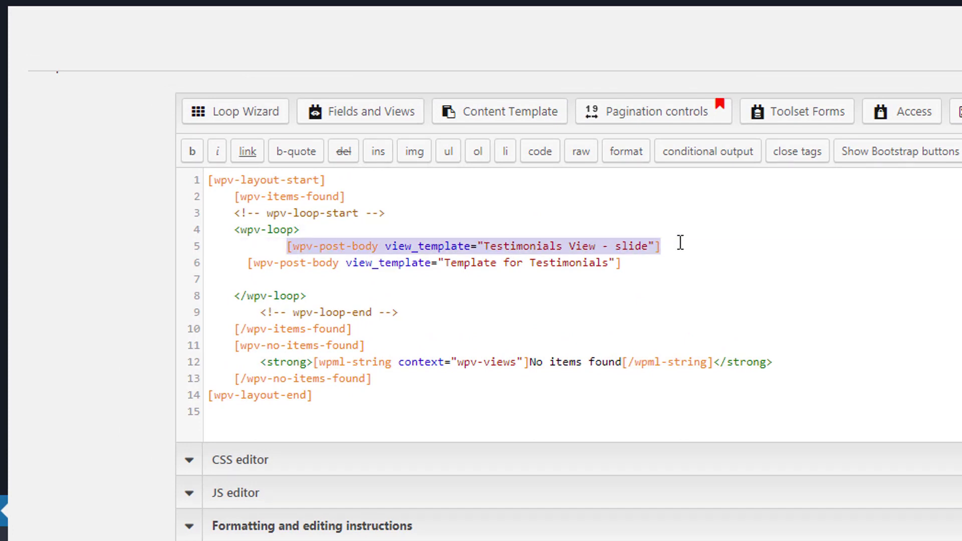
key(BackSpace)
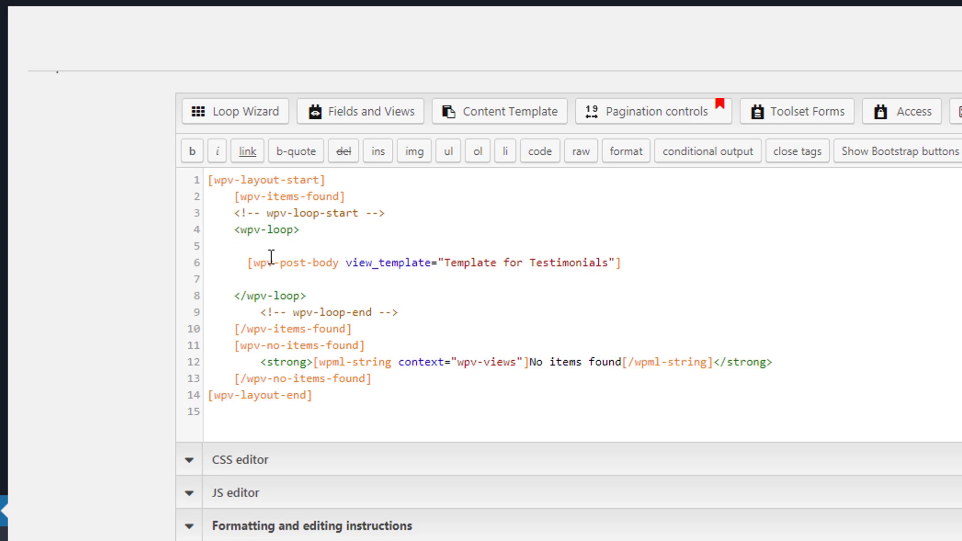
key(BackSpace)
key(BackSpace)
key(BackSpace)
key(BackSpace)
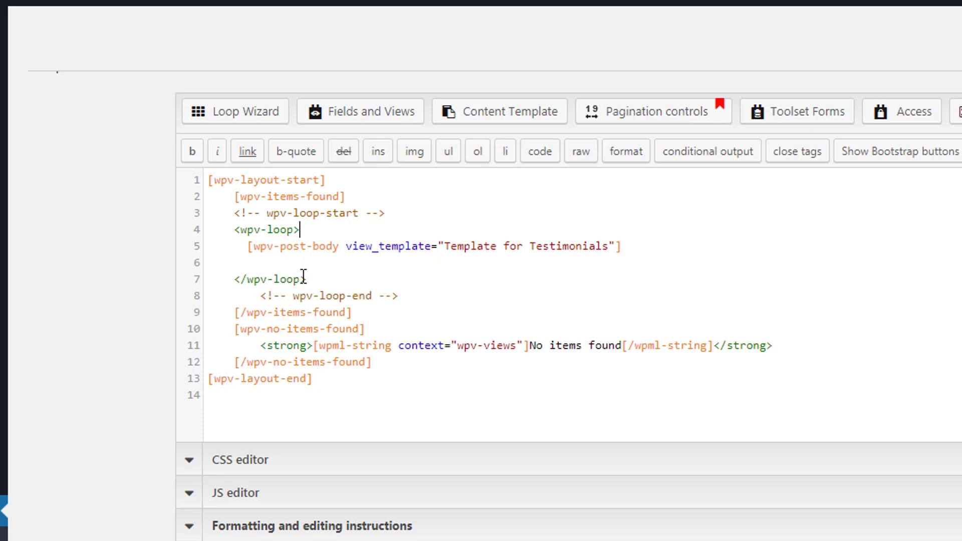
click(262, 262)
key(BackSpace)
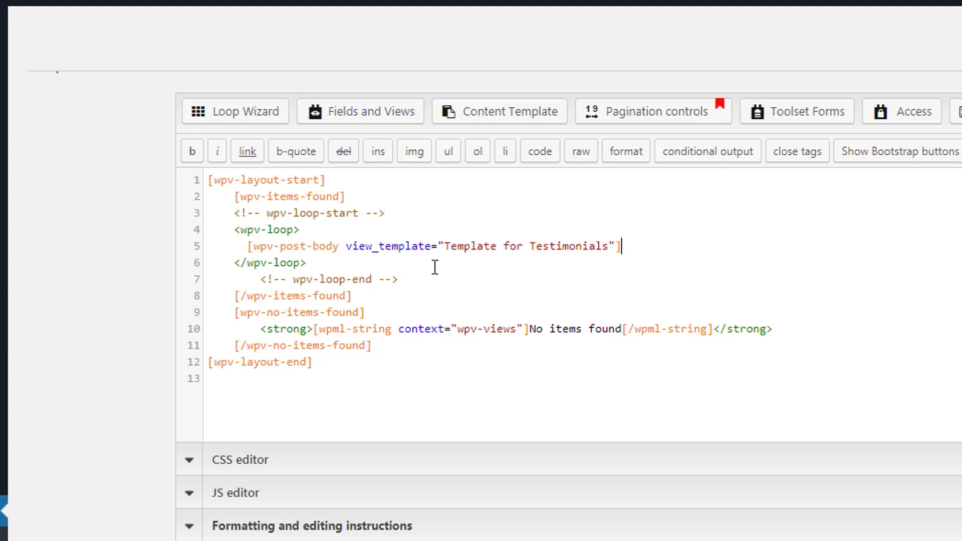
Review the Testimonials View's template and Output Editor sections, and save all sections of the View at once.
scroll(294, 271, down, 15)
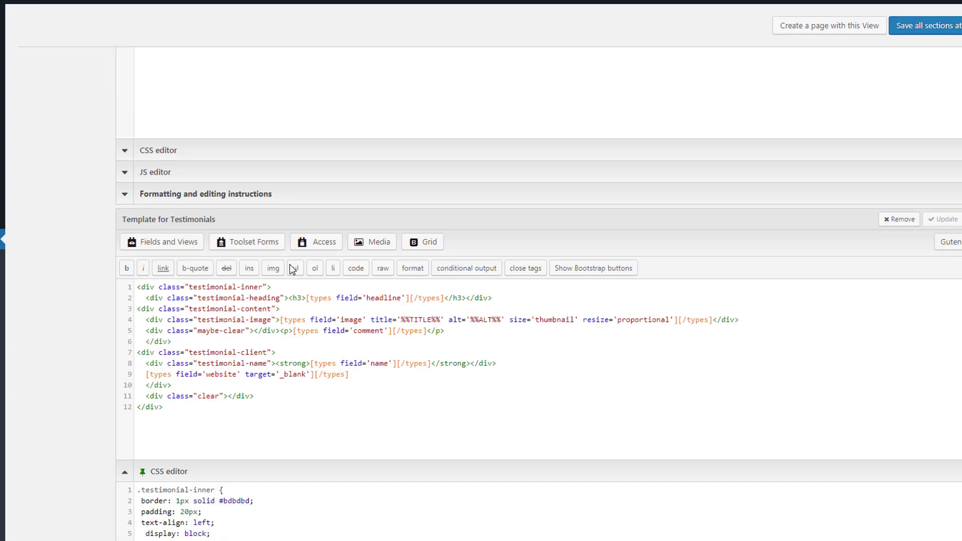
scroll(294, 270, down, 8)
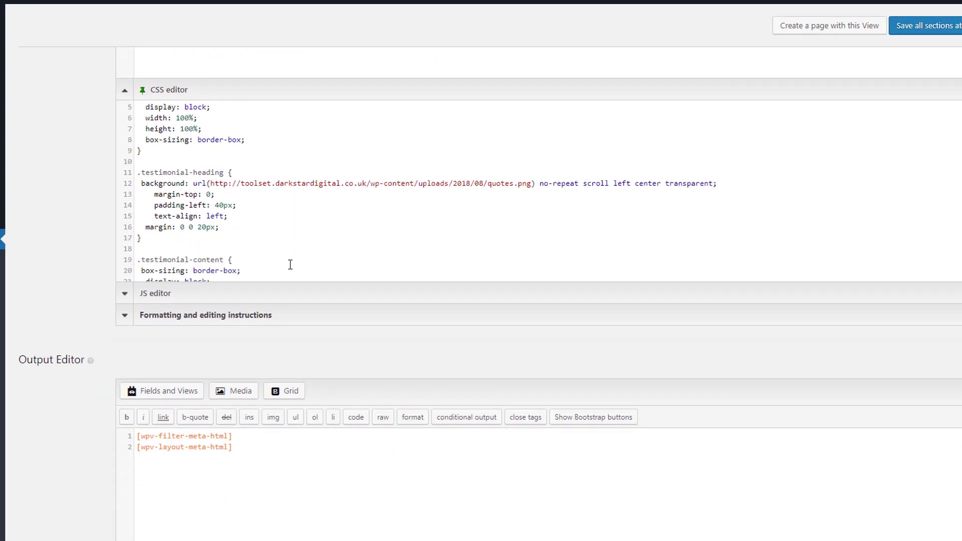
scroll(290, 265, down, 6)
scroll(237, 403, down, 5)
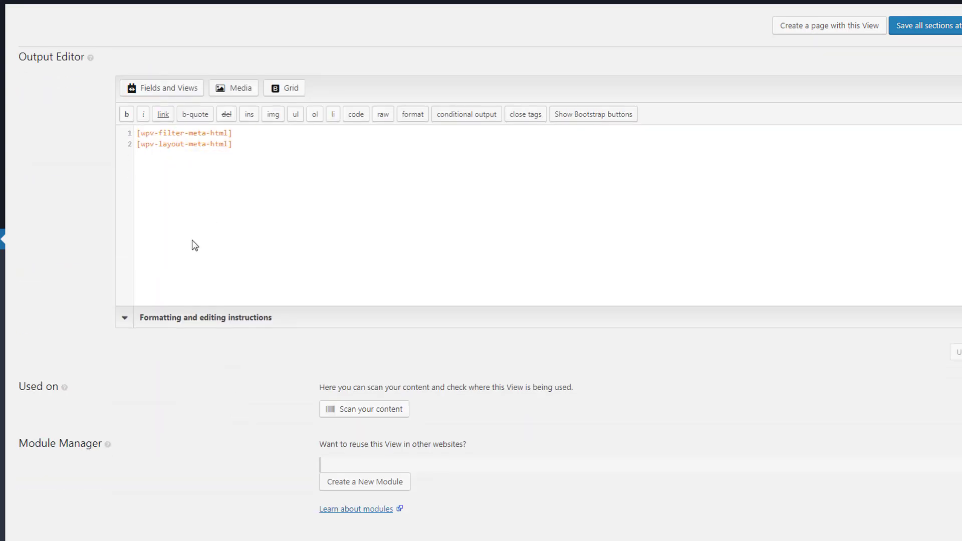
scroll(192, 241, down, 3)
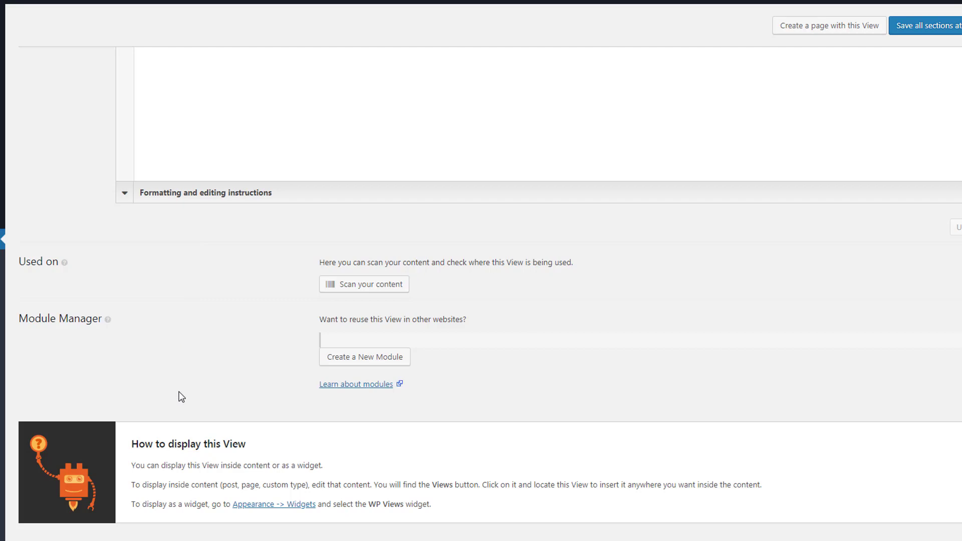
scroll(730, 256, up, 15)
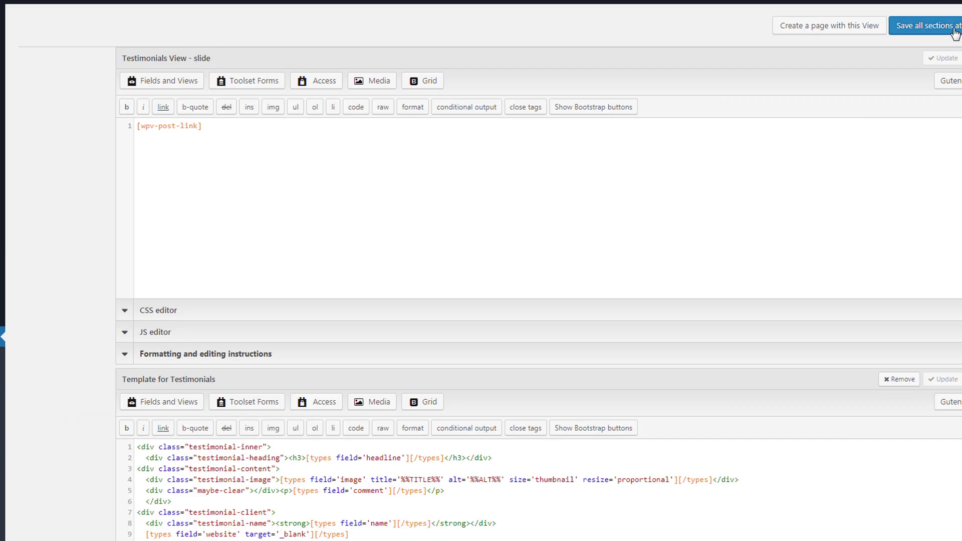
click(932, 26)
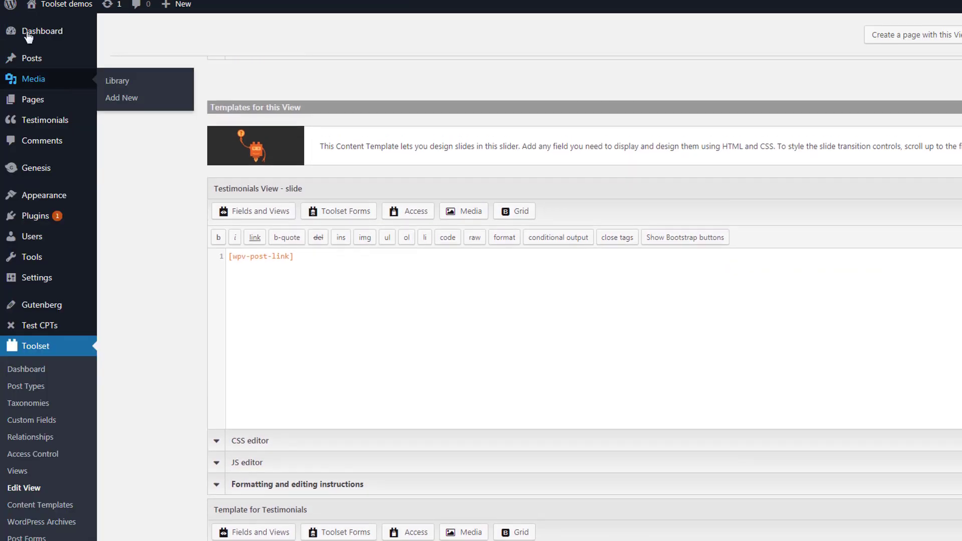
Go to the site's Widgets screen and add a WP Views widget to the After Entry area.
mouse_move(41, 198)
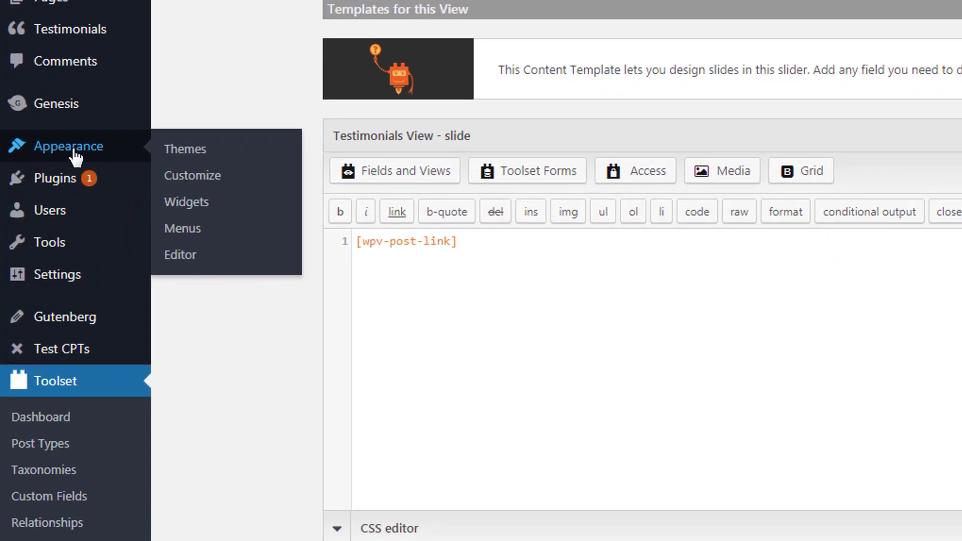
click(217, 203)
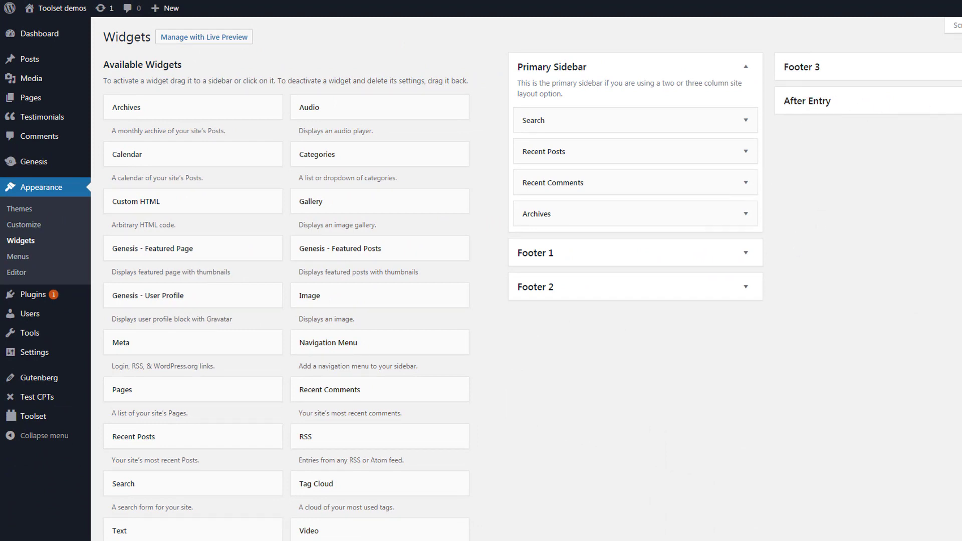
click(807, 101)
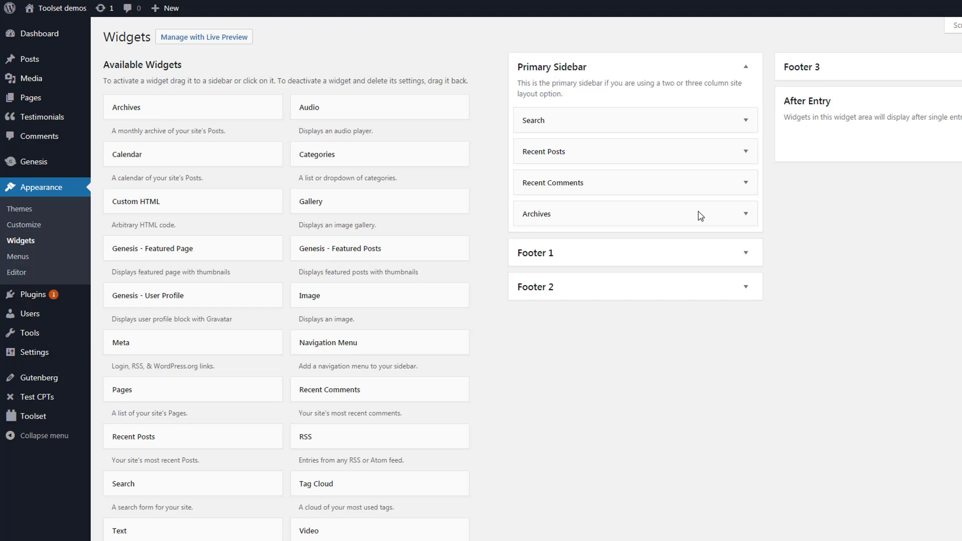
scroll(351, 276, down, 5)
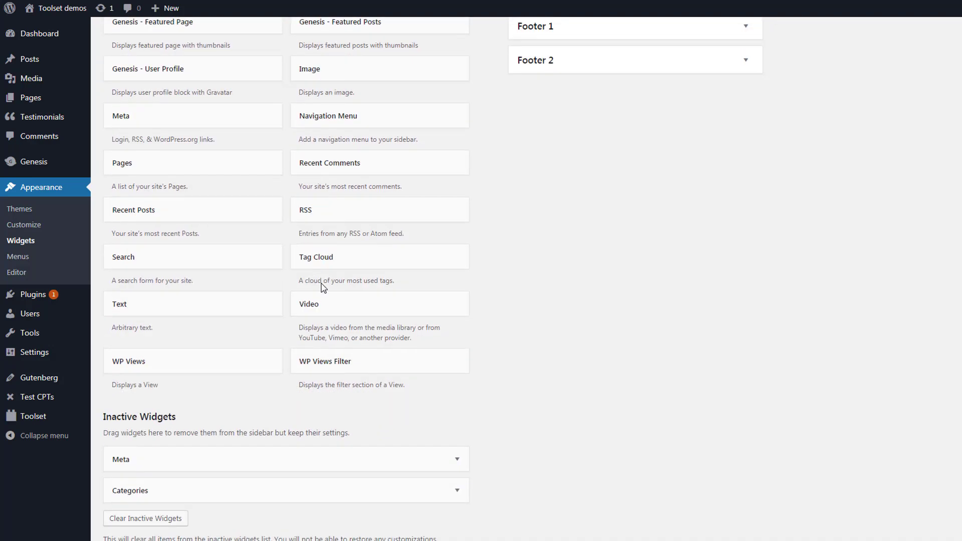
click(168, 364)
click(166, 497)
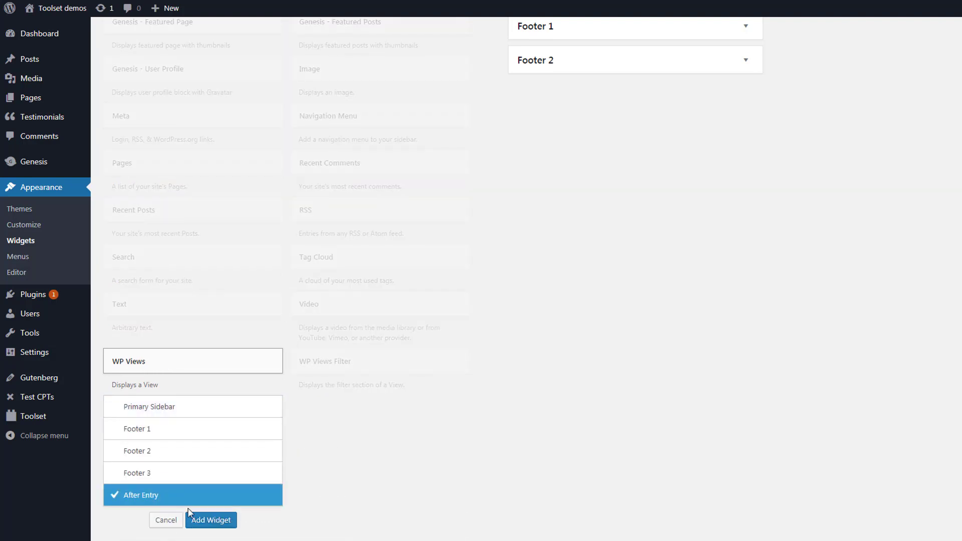
click(205, 521)
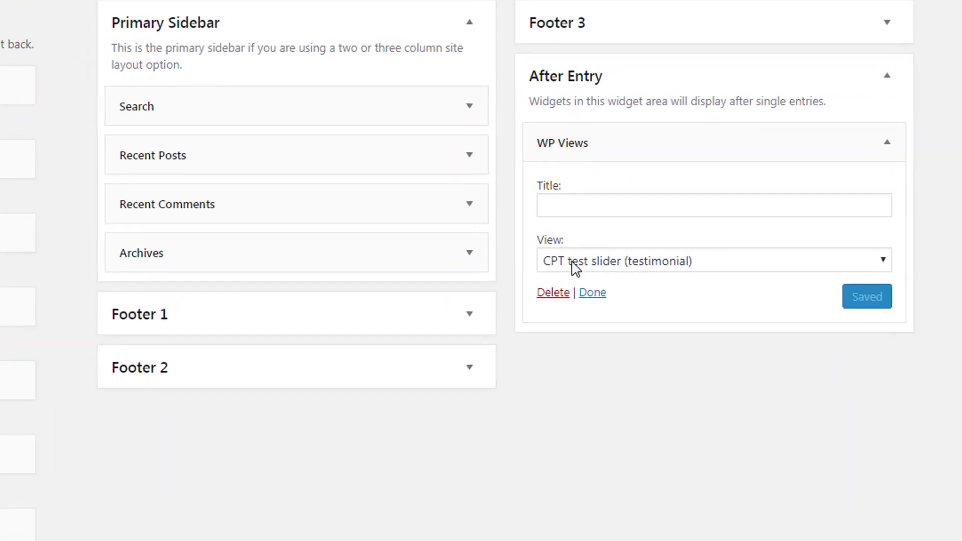
Save the WP Views widget with Testimonials View selected and no title, and move it below Archives in the Primary Sidebar.
click(910, 207)
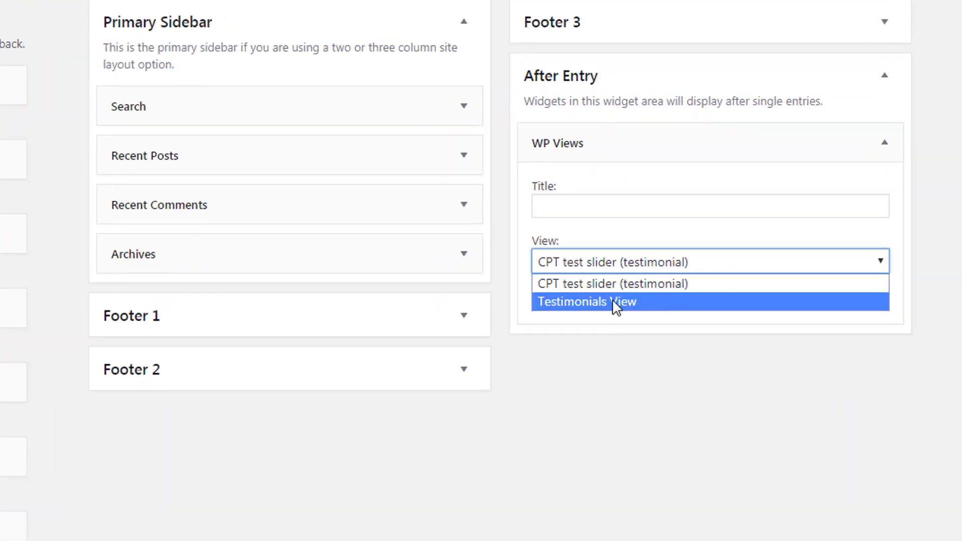
click(654, 303)
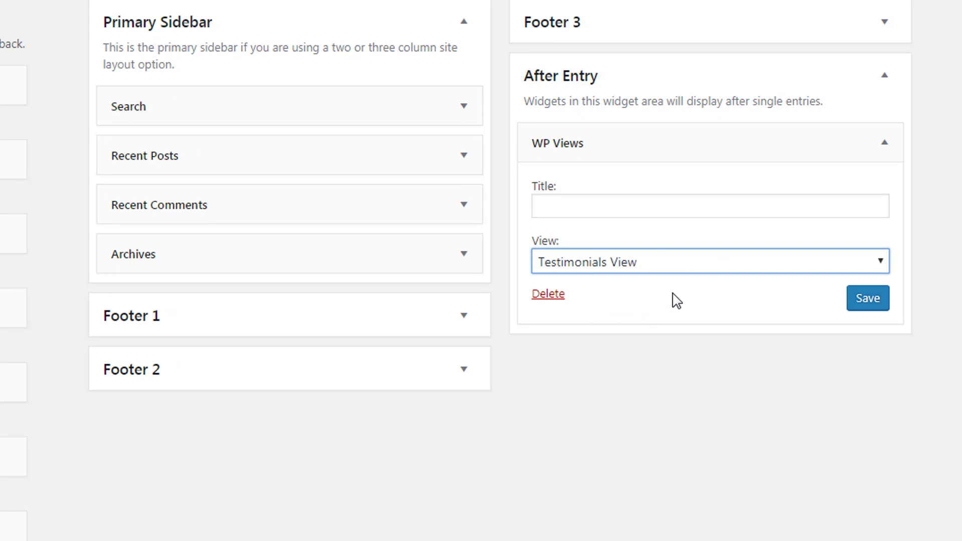
click(631, 209)
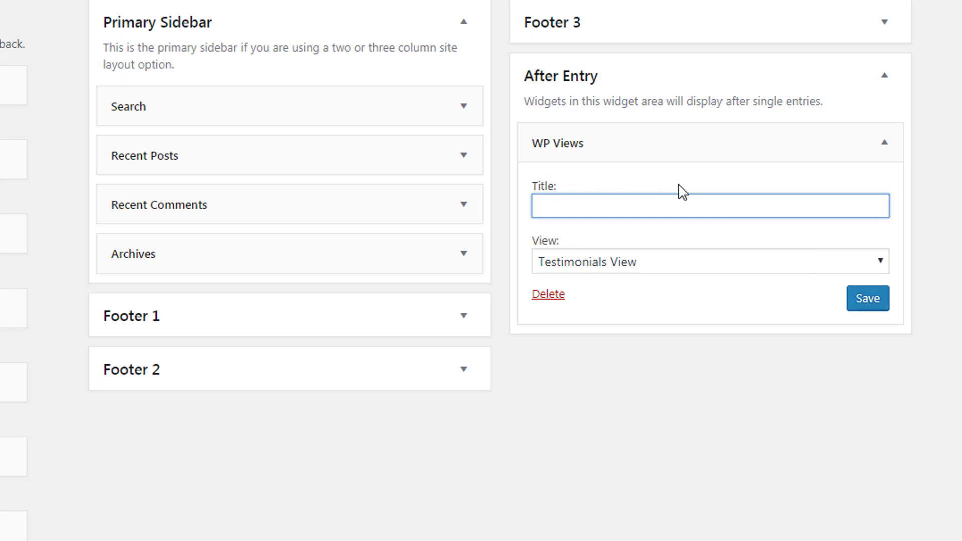
click(872, 307)
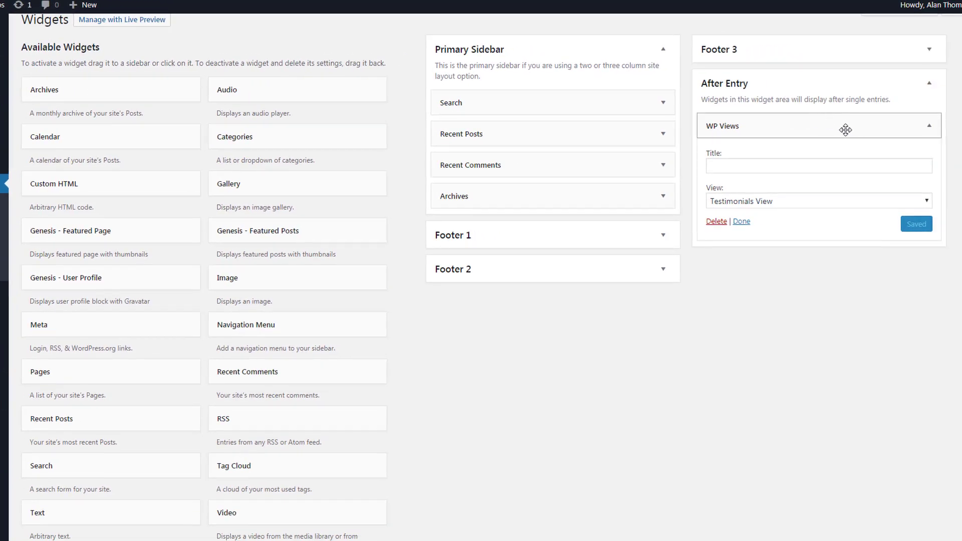
drag(843, 132, 595, 235)
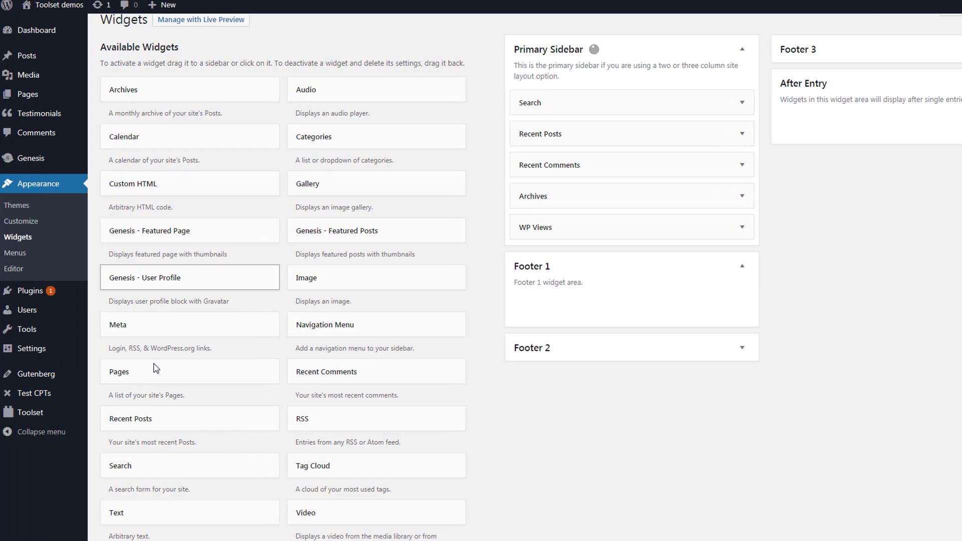
Reopen the Testimonials View from the Toolset Views list and limit its query to display 1 item.
mouse_move(40, 414)
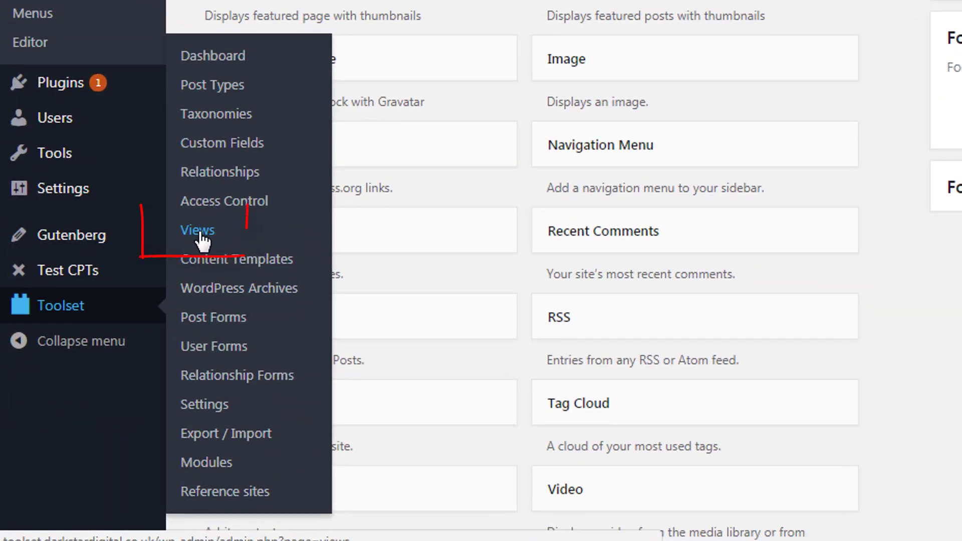
click(200, 232)
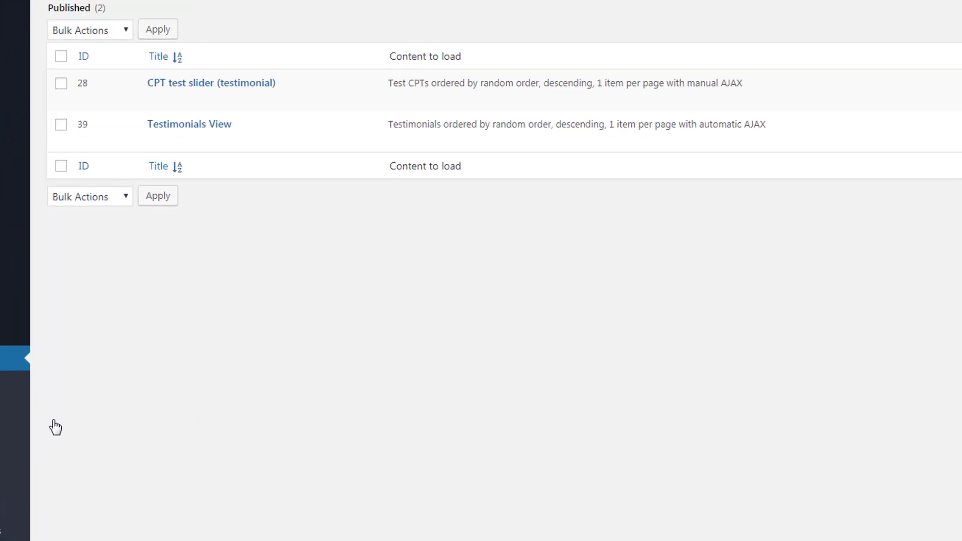
click(156, 141)
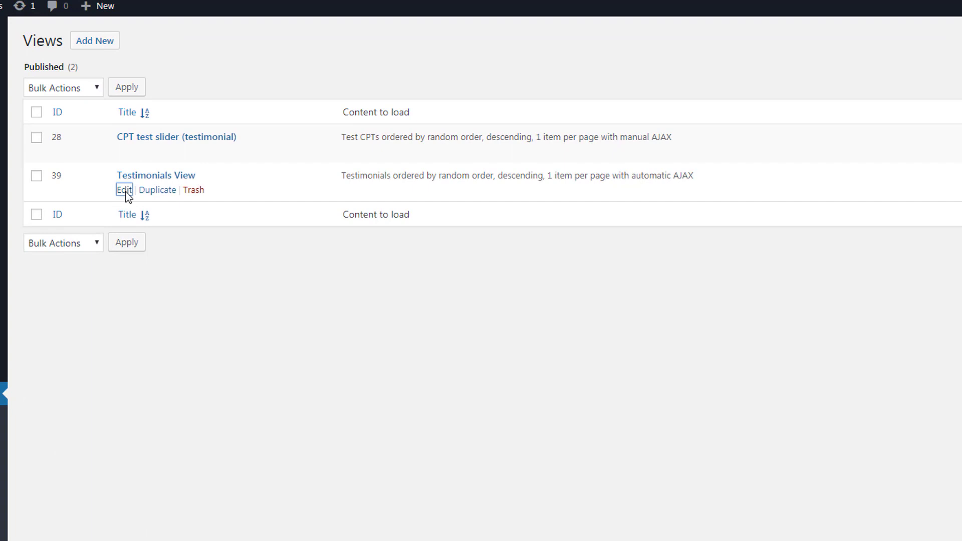
scroll(374, 374, down, 3)
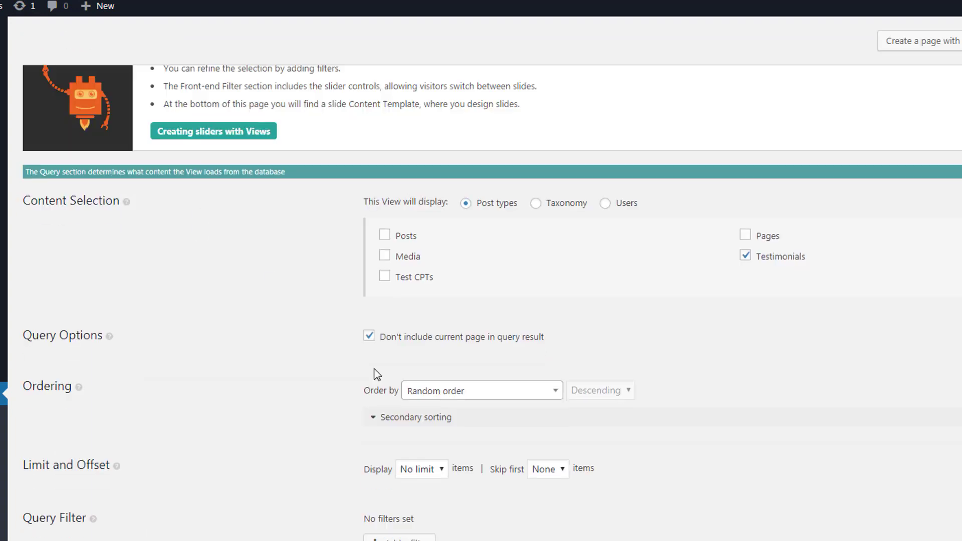
click(439, 471)
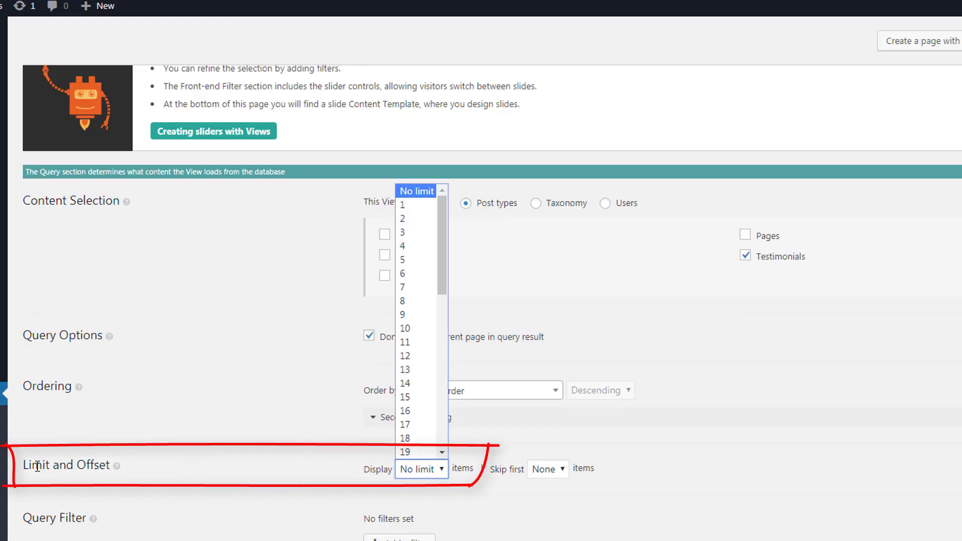
click(415, 210)
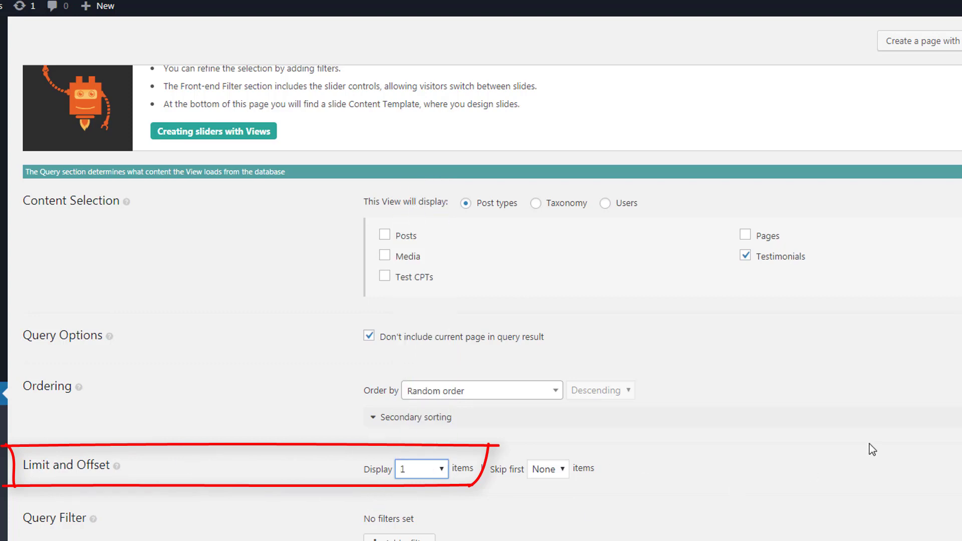
Review the Testimonials View's query settings and its Search and Pagination code, and save all sections of the View.
scroll(481, 301, down, 8)
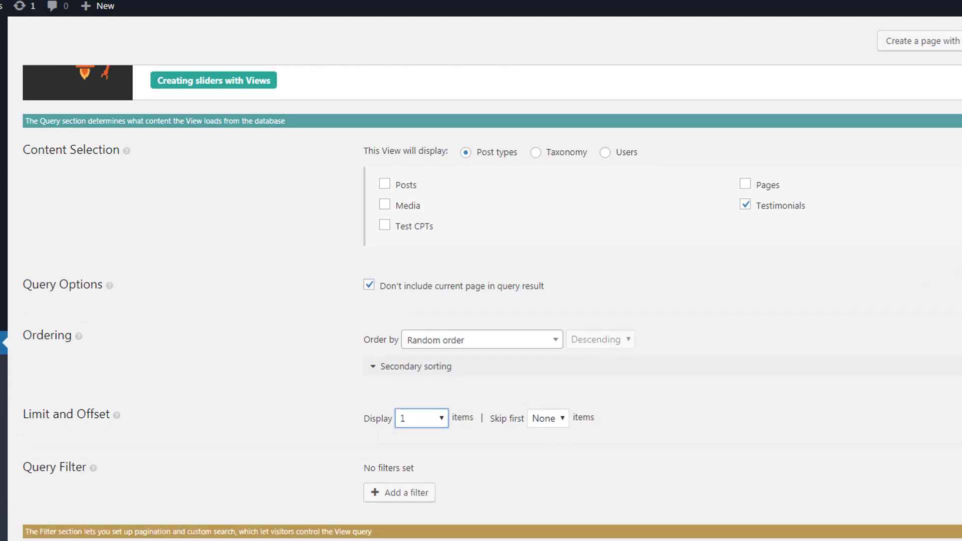
scroll(481, 301, up, 11)
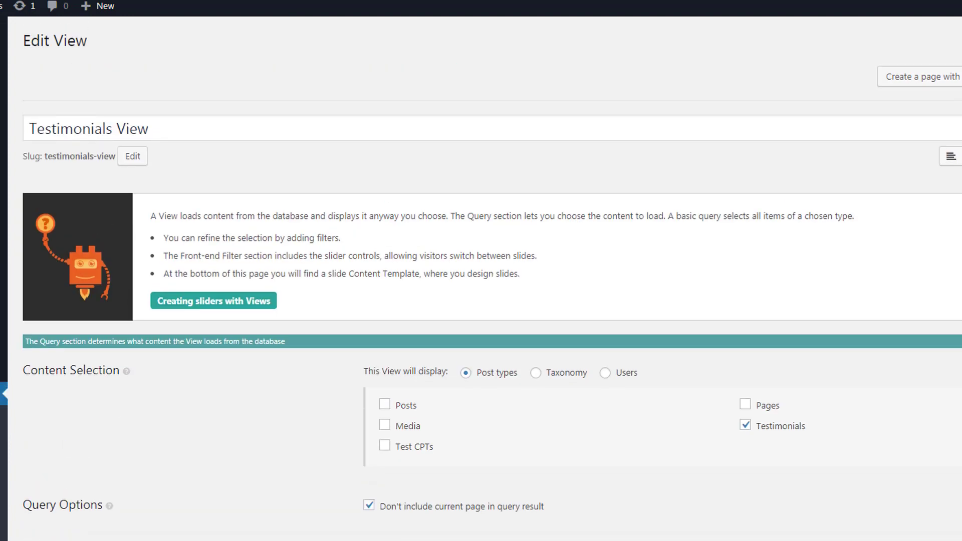
scroll(545, 409, down, 2)
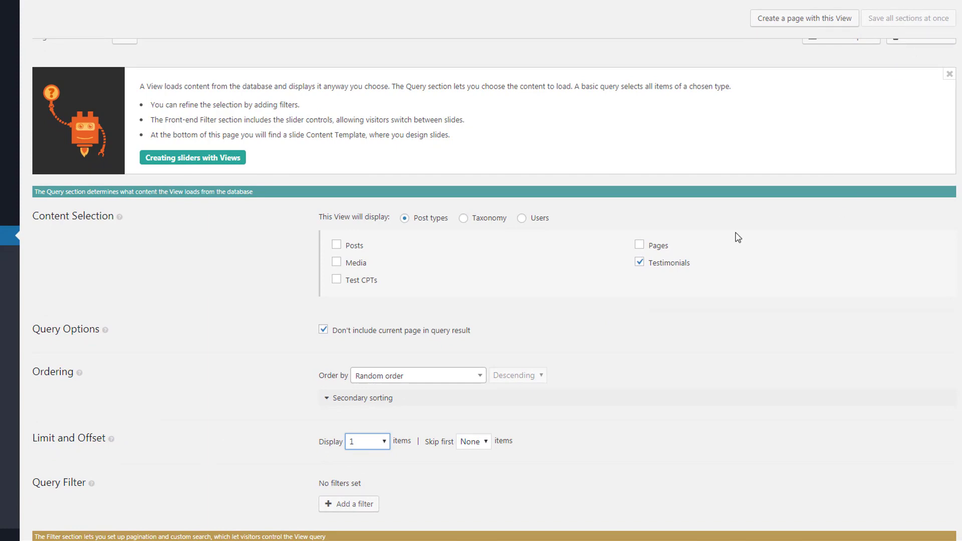
scroll(739, 238, down, 15)
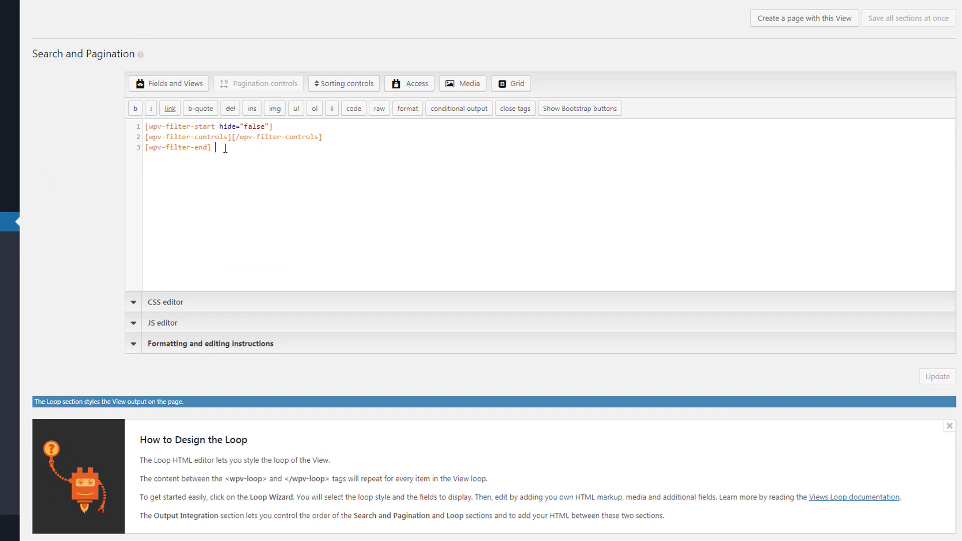
click(895, 22)
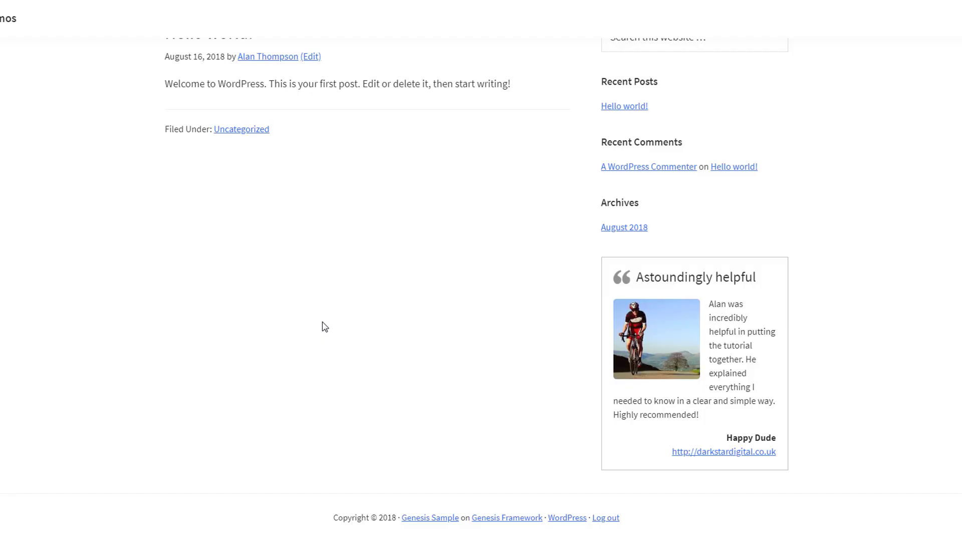
Examine the testimonial in the sidebar of the live "Hello world!" page across page reloads.
scroll(853, 351, up, 1)
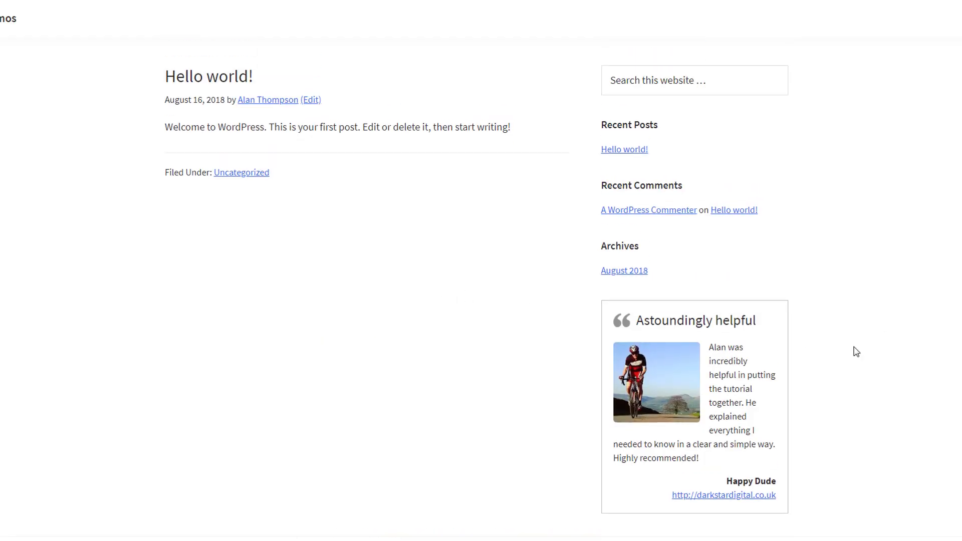
scroll(857, 352, down, 1)
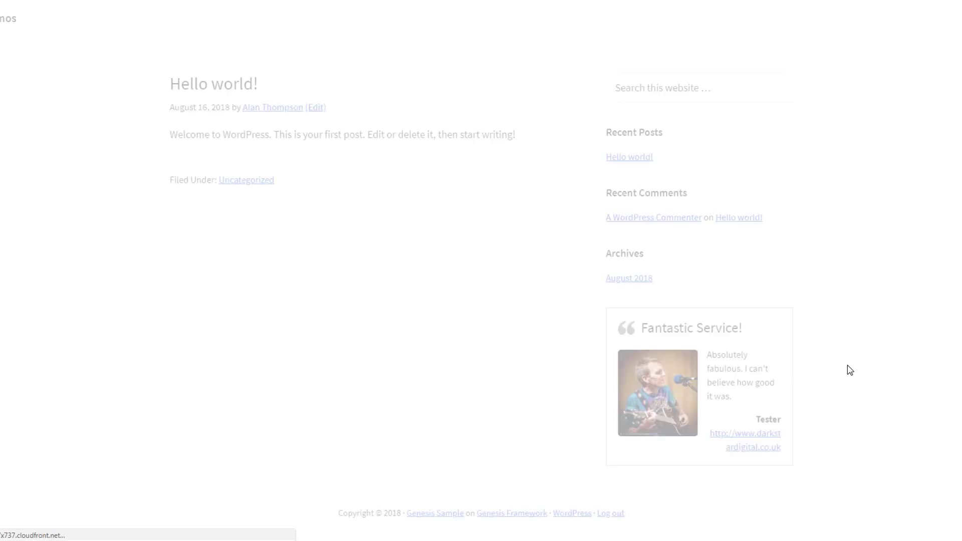
scroll(850, 370, down, 1)
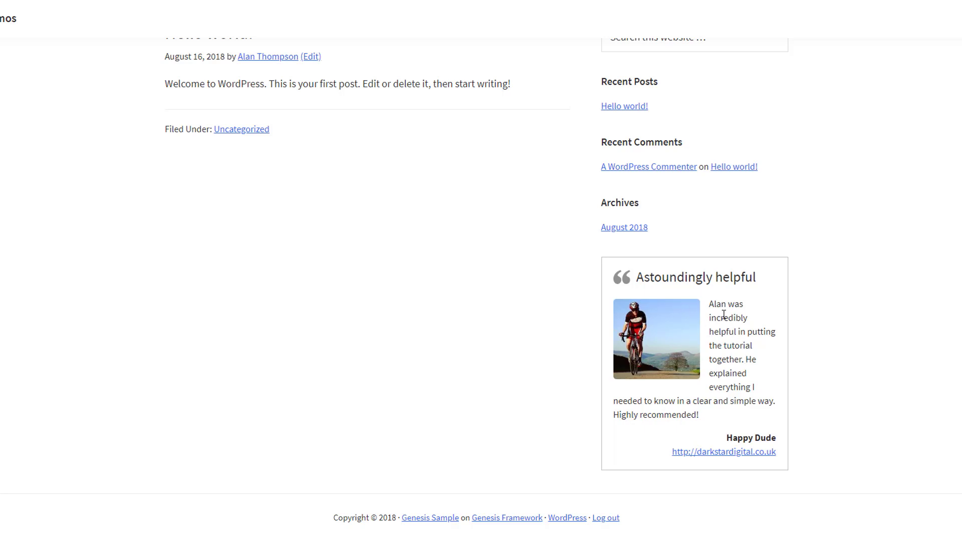
scroll(827, 310, up, 1)
scroll(828, 311, down, 1)
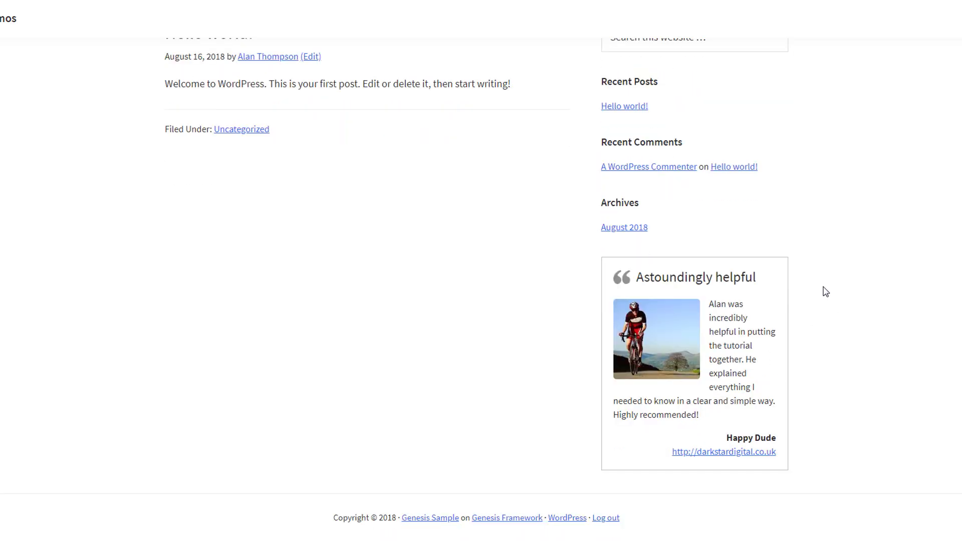